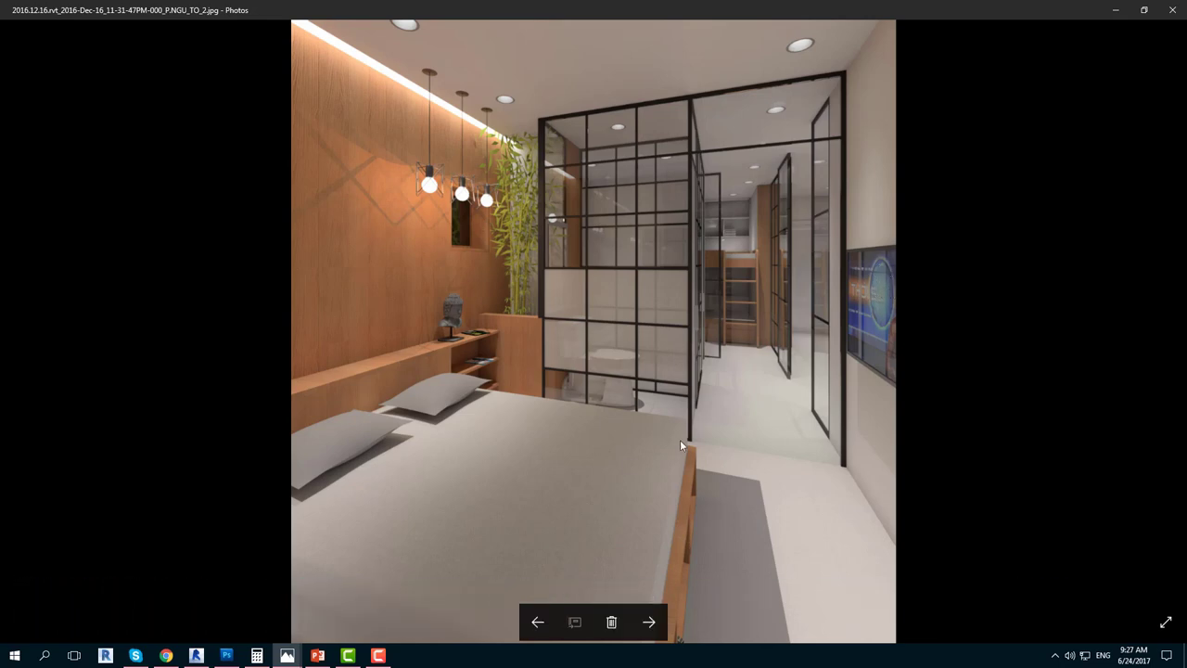
Step: Bring the living-room render with the framed calligraphy to the front in Photos
click(288, 654)
click(353, 609)
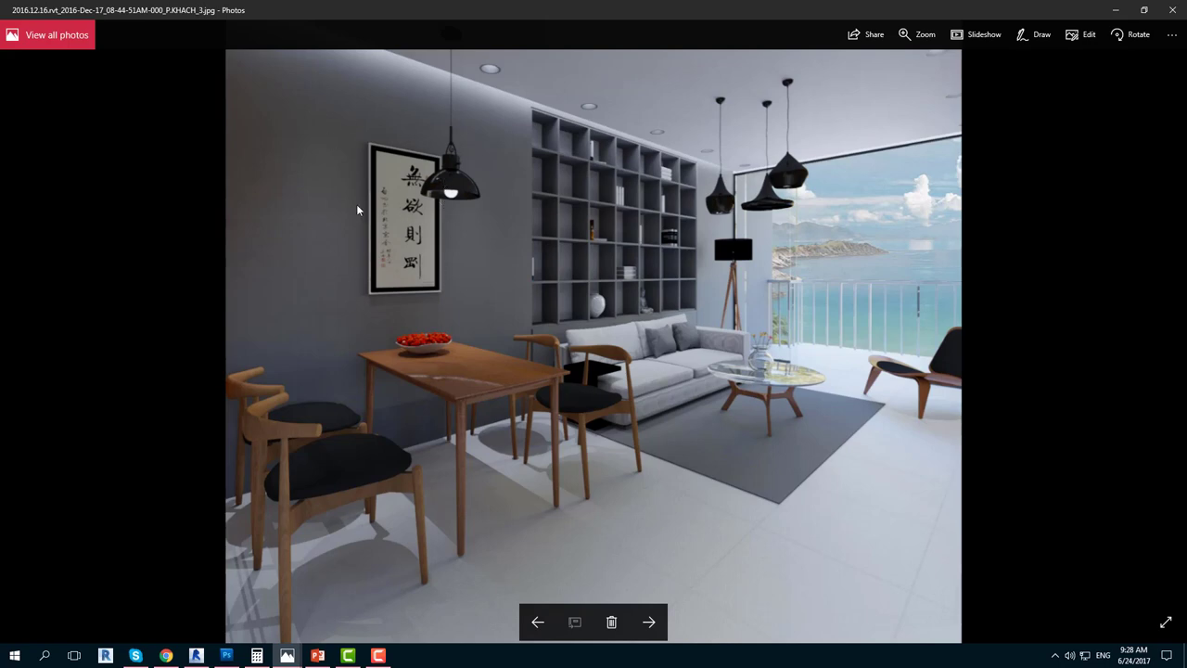
click(198, 656)
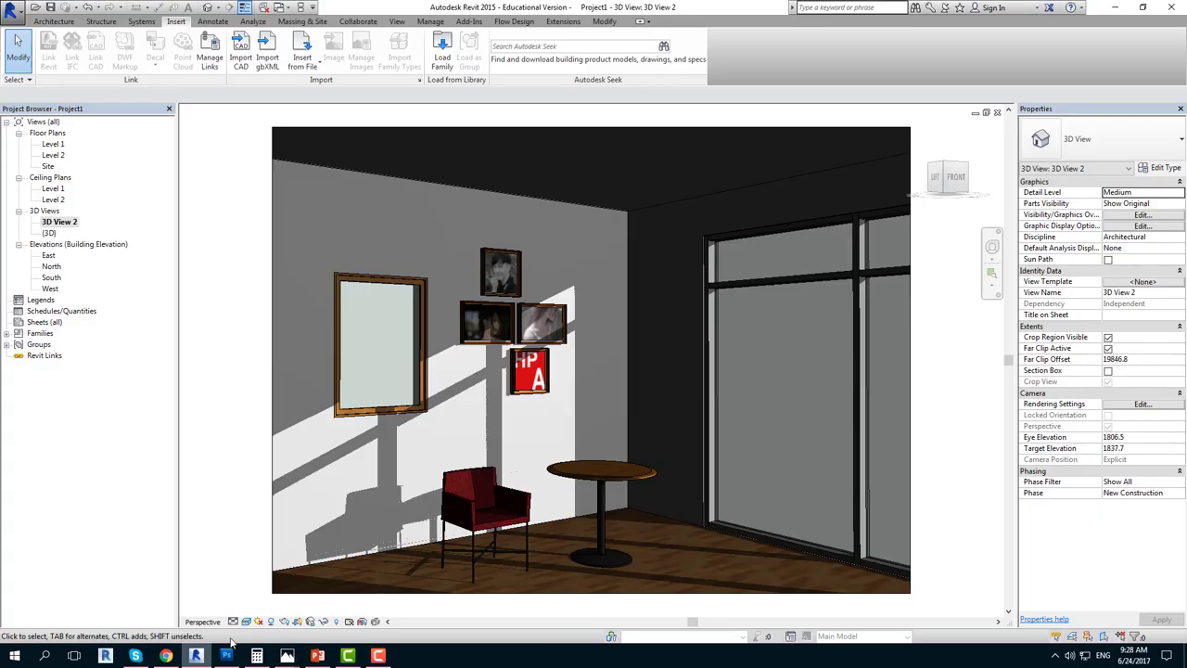
scroll(533, 317, up, 3)
scroll(490, 331, up, 2)
middle_drag(489, 331, 573, 339)
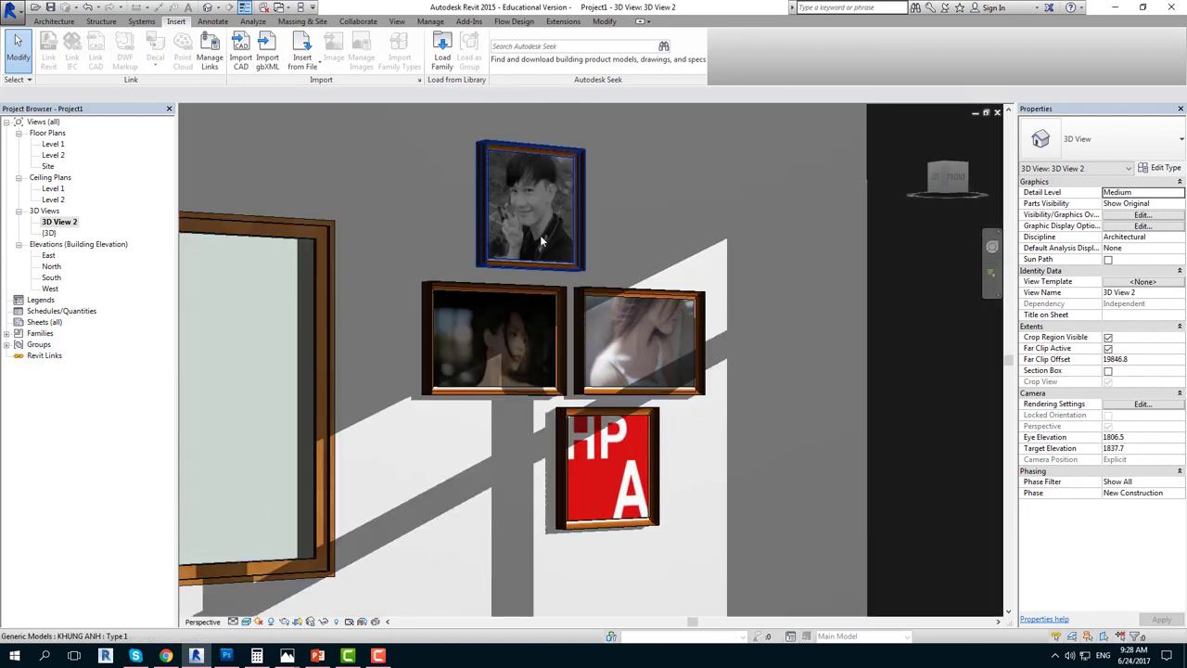
scroll(561, 253, up, 2)
scroll(676, 357, up, 1)
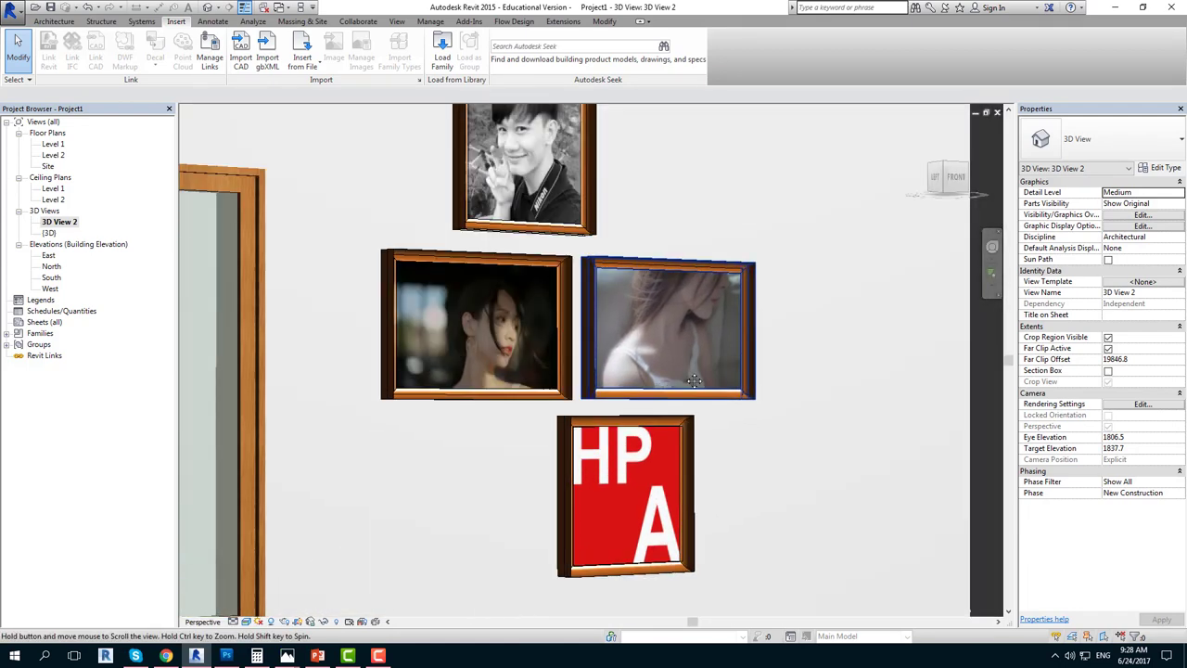
middle_drag(677, 353, 684, 368)
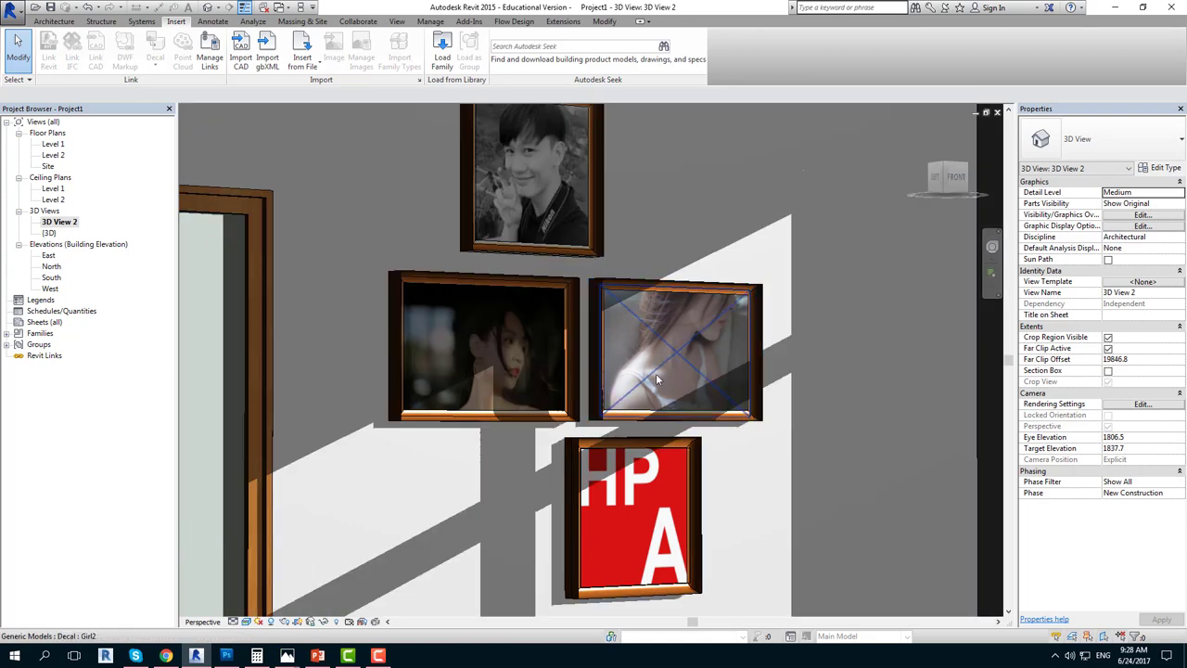
click(753, 290)
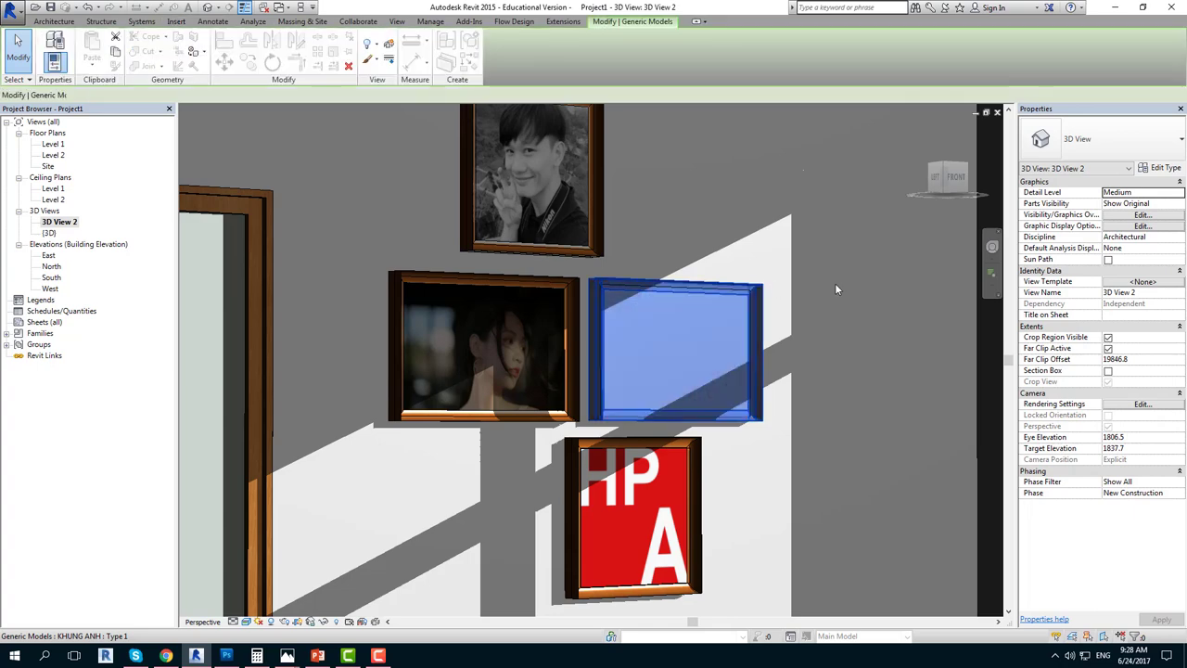
click(1163, 168)
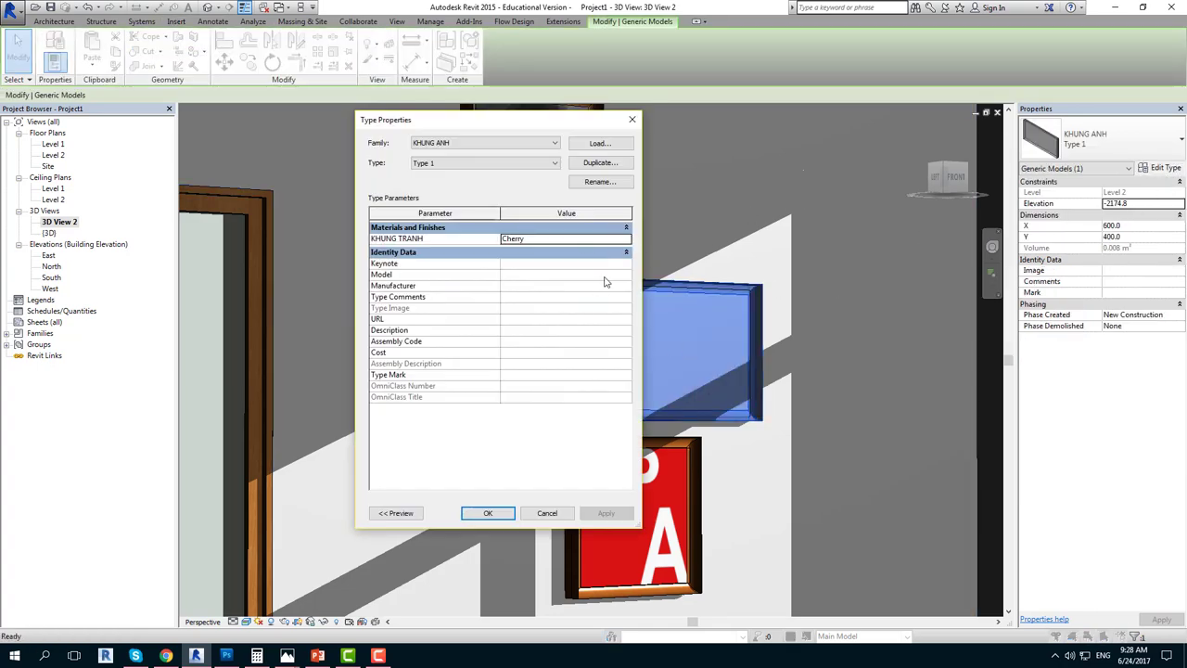
key(Escape)
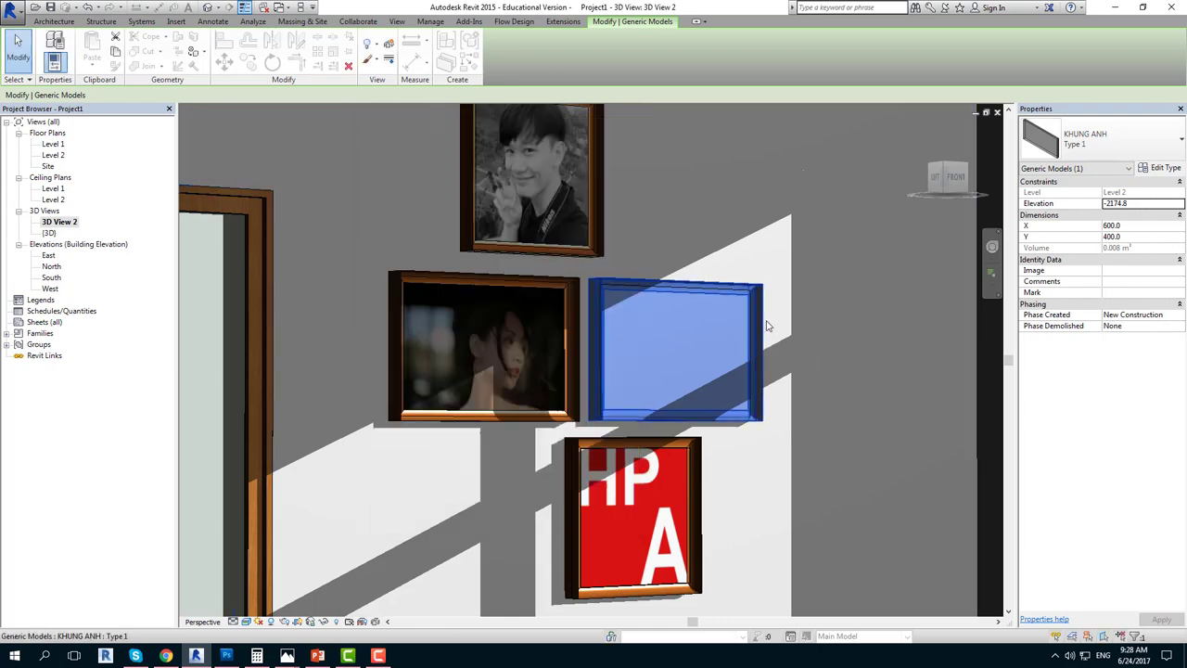
key(Escape)
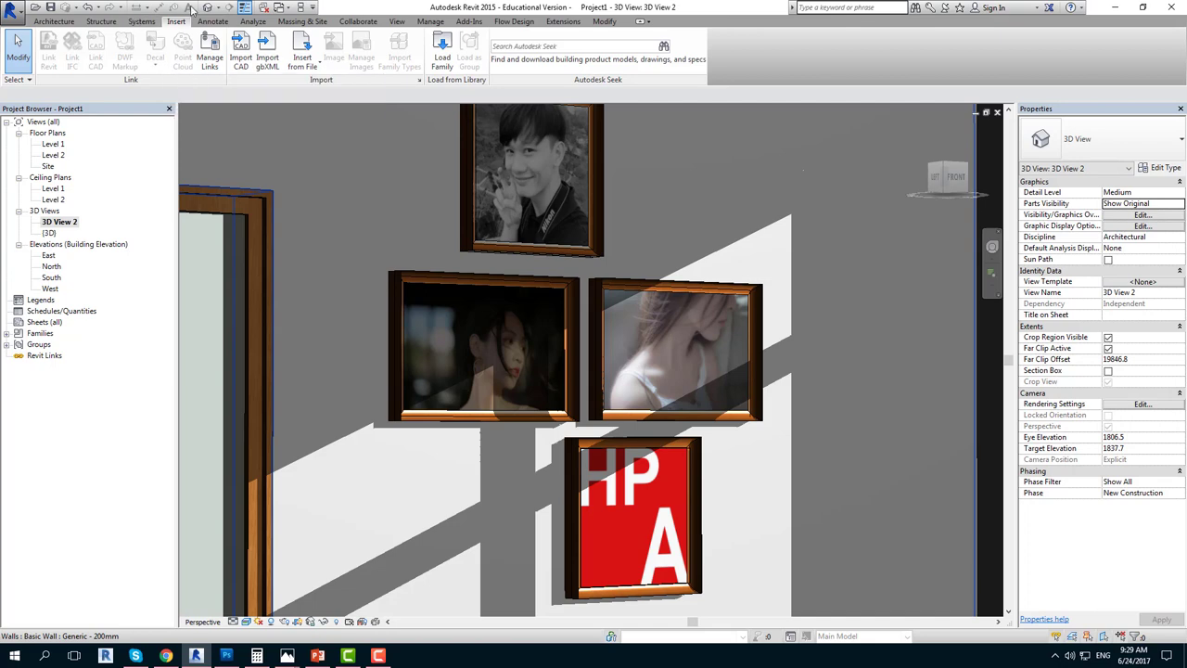
Step: Open the default {3D} view and switch it to the Realistic visual style
click(211, 8)
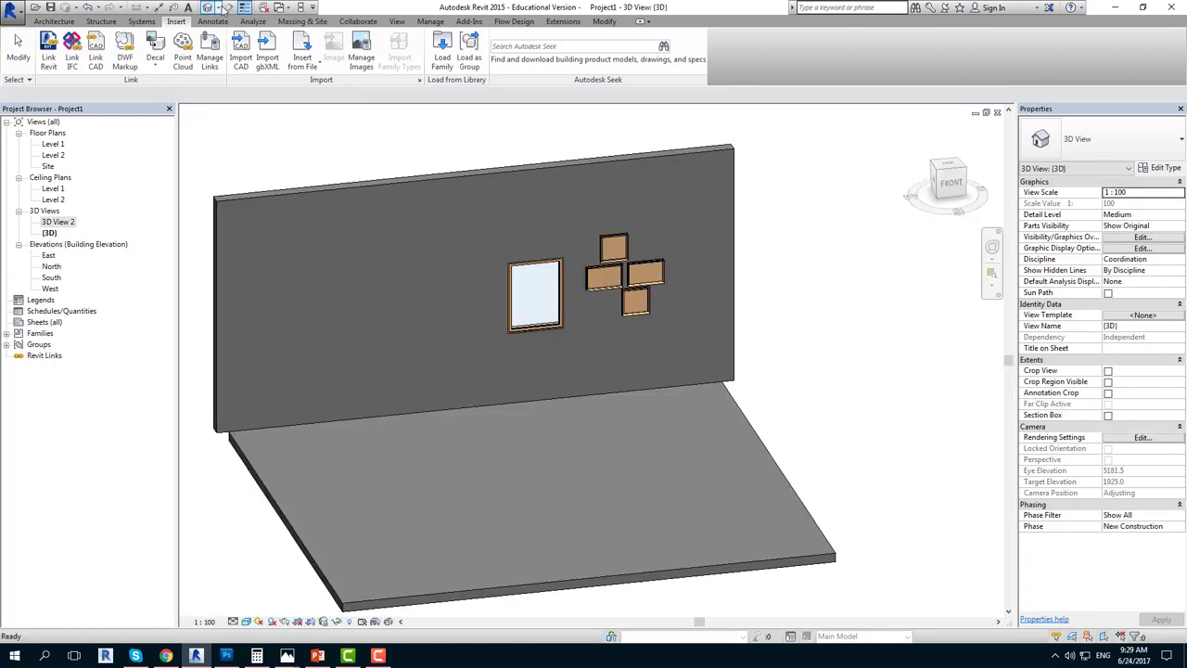
shift+middle_drag(695, 275, 802, 297)
scroll(733, 488, up, 4)
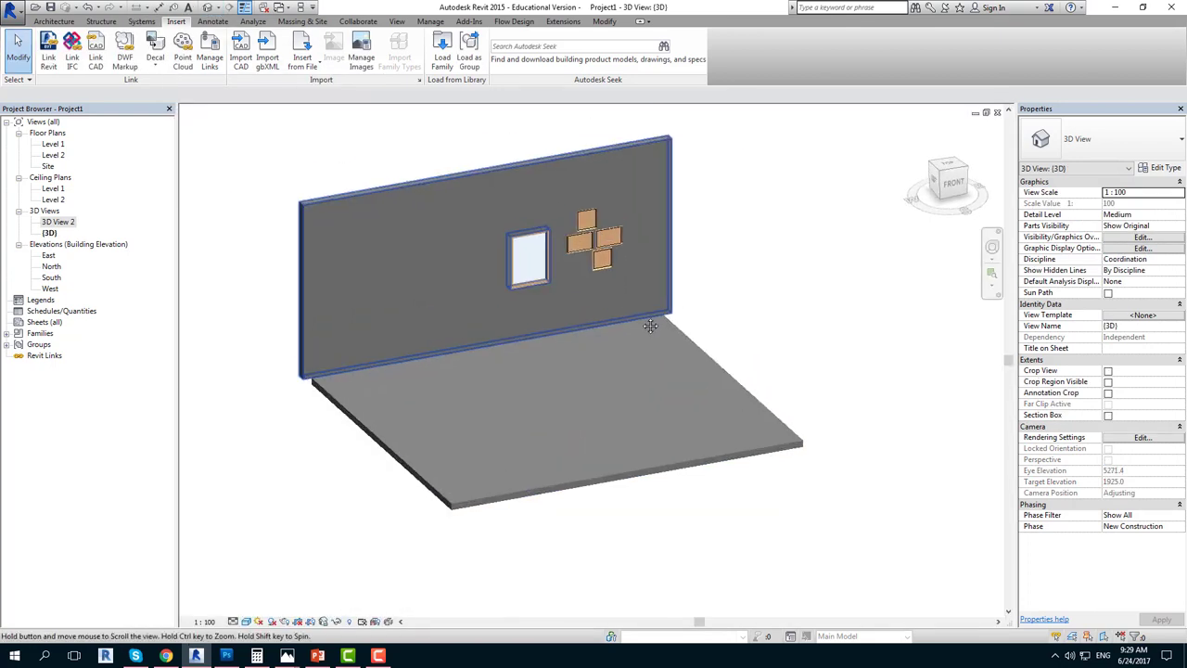
click(245, 620)
click(269, 604)
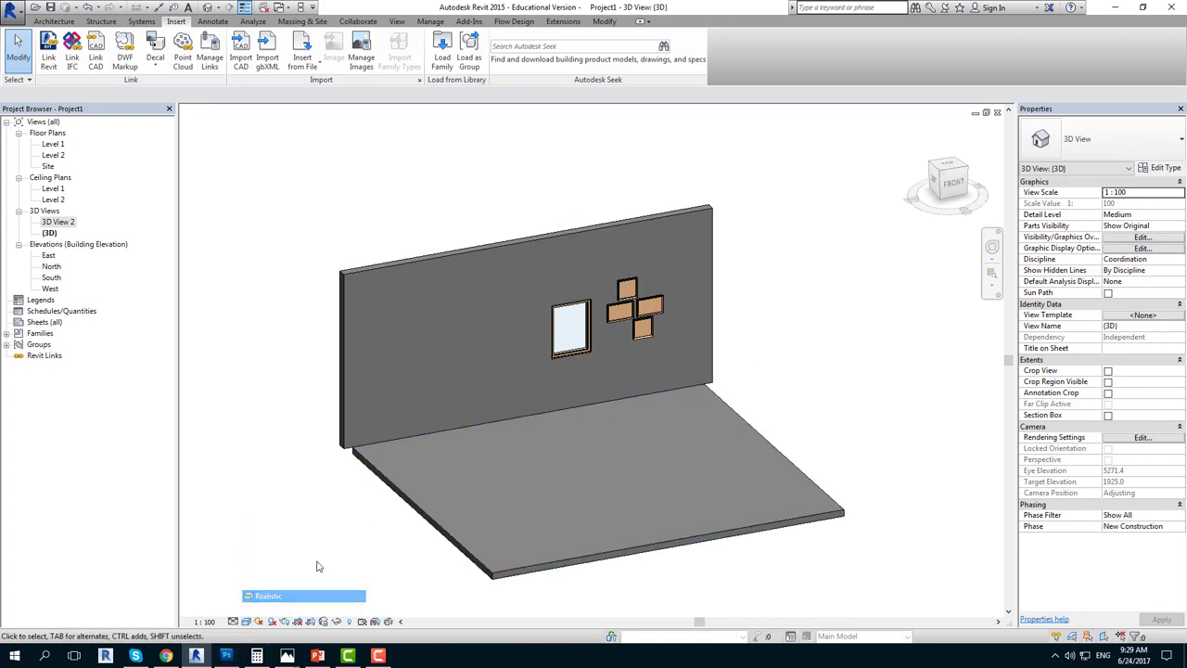
scroll(646, 306, up, 2)
scroll(646, 306, up, 2)
scroll(683, 442, up, 2)
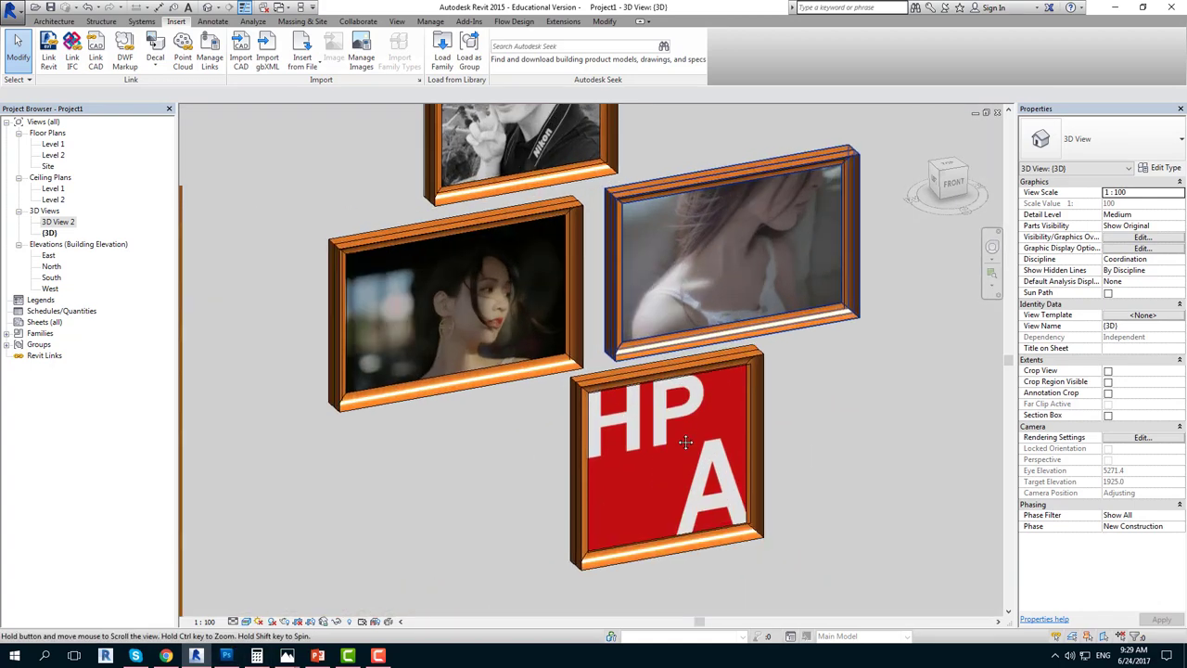
scroll(683, 517, up, 1)
Step: Face the wall head-on and delete the Girl2 decal from the right-hand frame
click(957, 186)
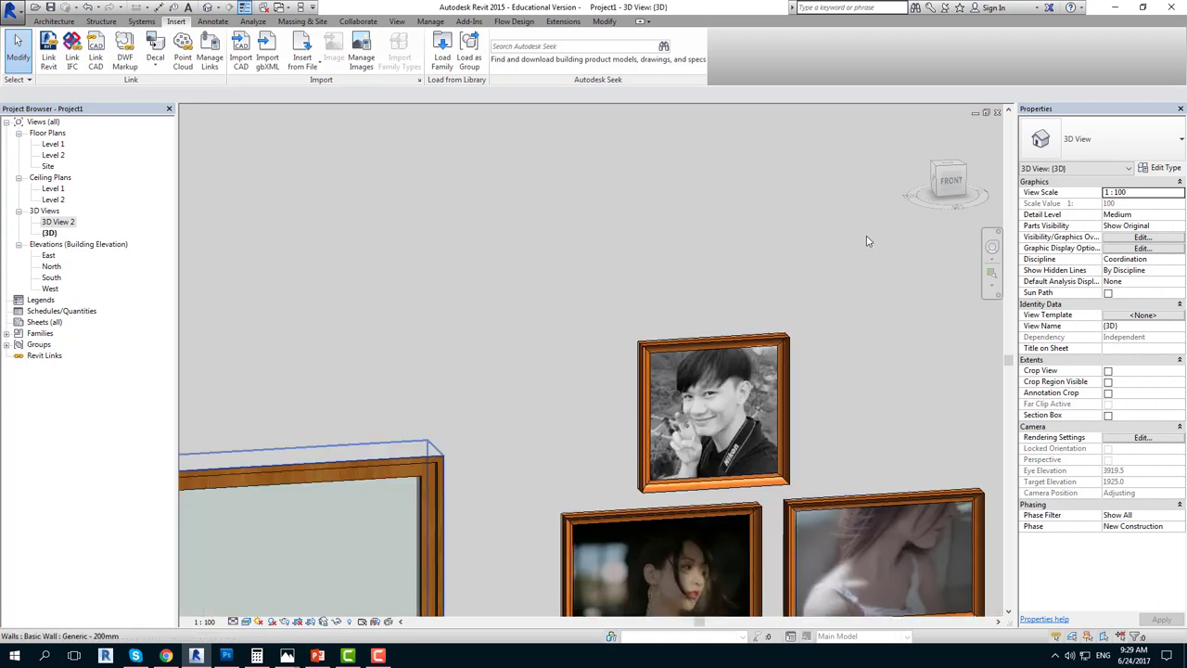
click(960, 190)
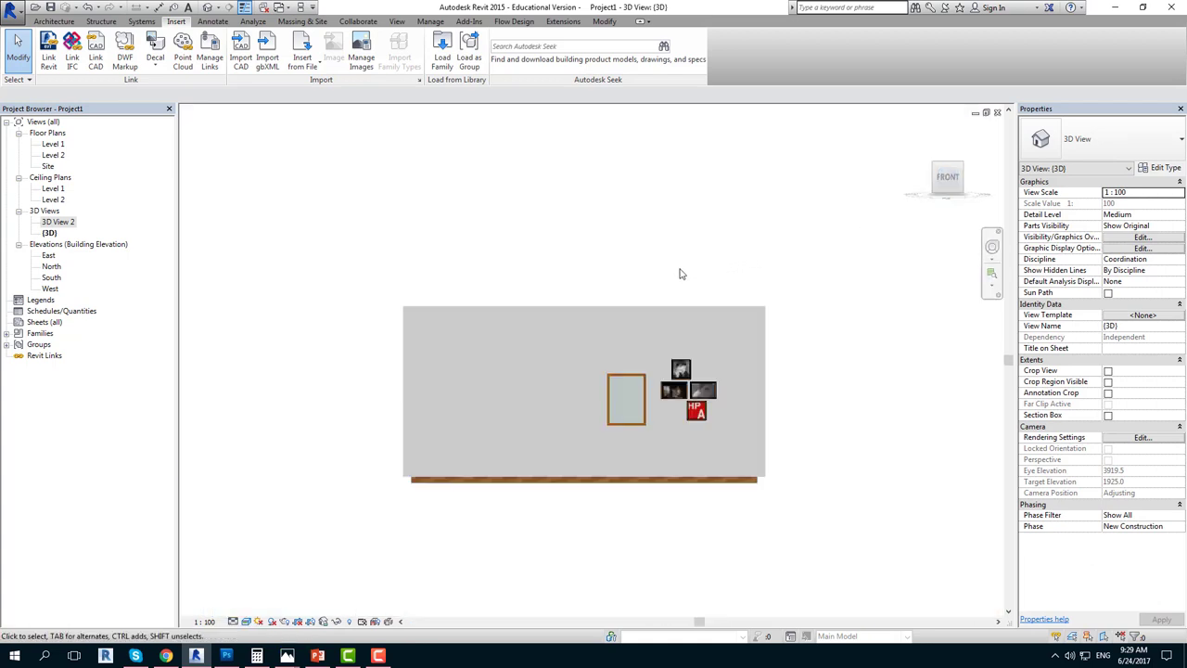
scroll(693, 408, up, 3)
scroll(693, 409, up, 2)
middle_drag(733, 371, 684, 483)
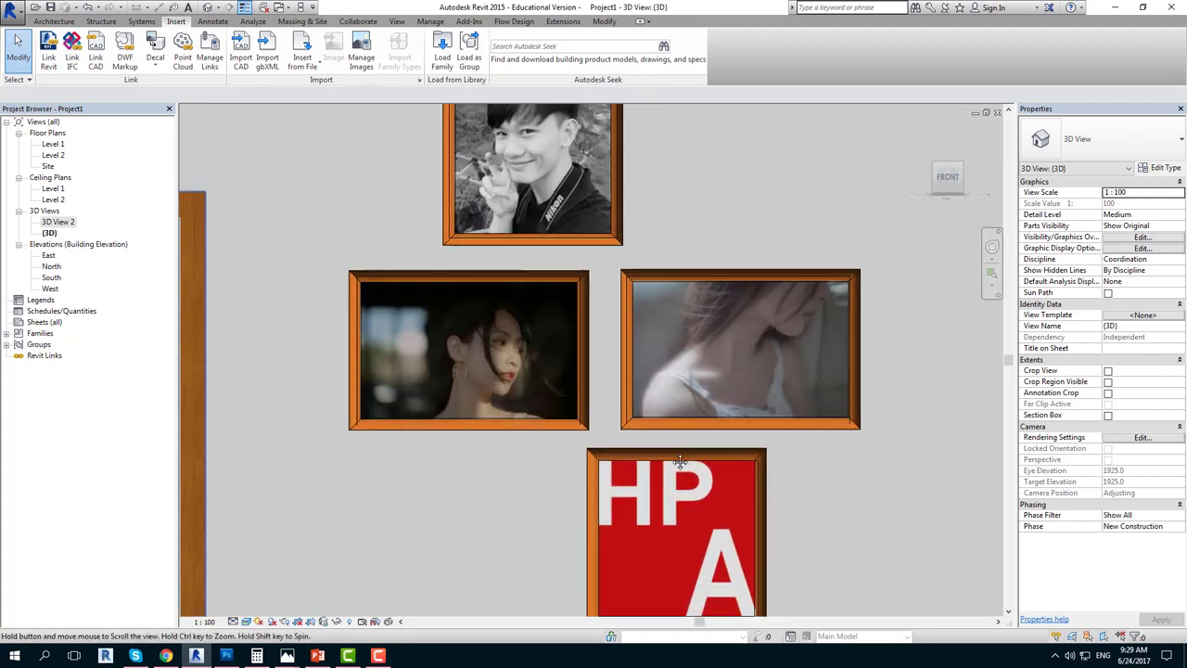
scroll(683, 483, down, 1)
middle_drag(708, 397, 707, 360)
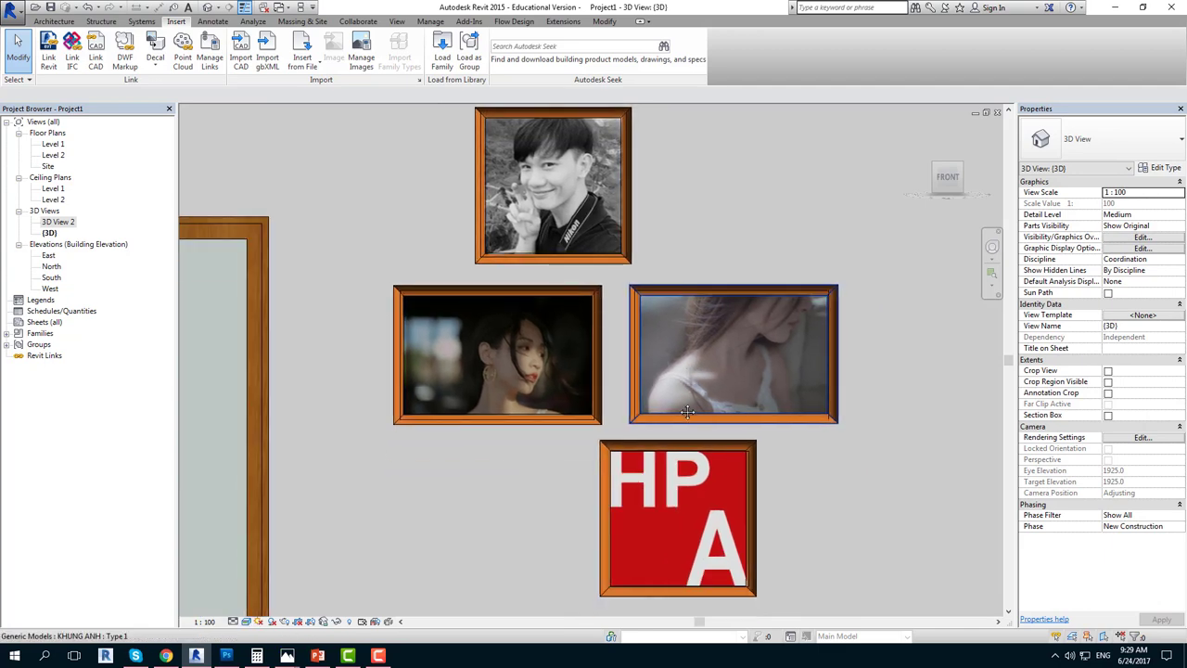
click(733, 358)
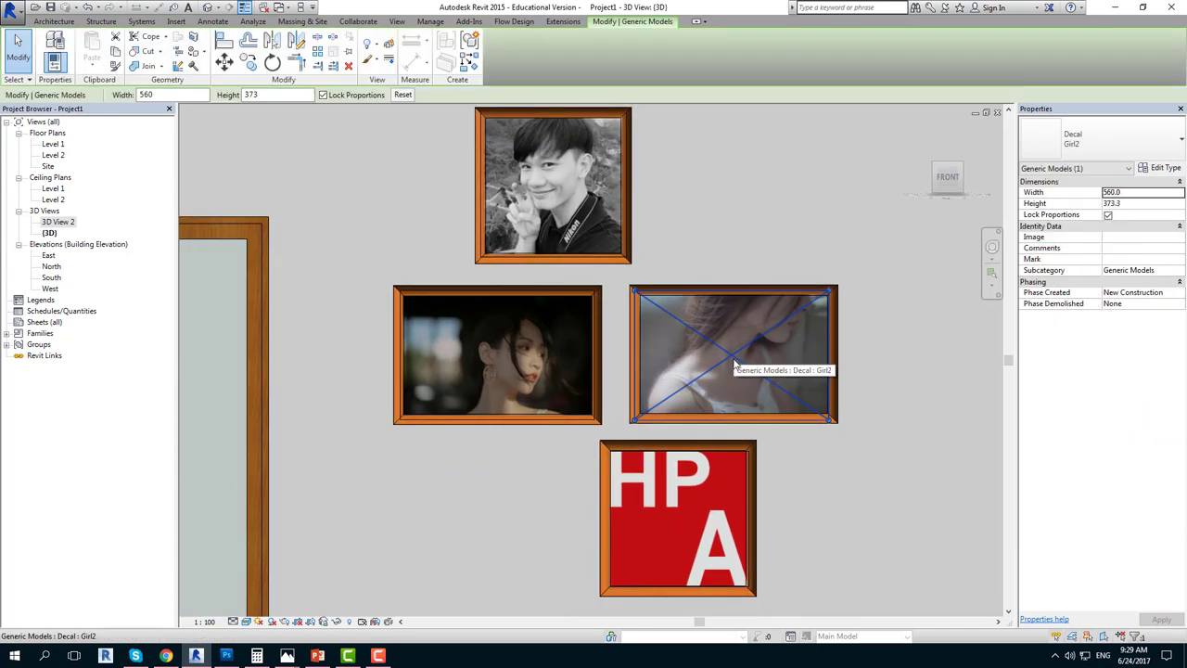
key(Delete)
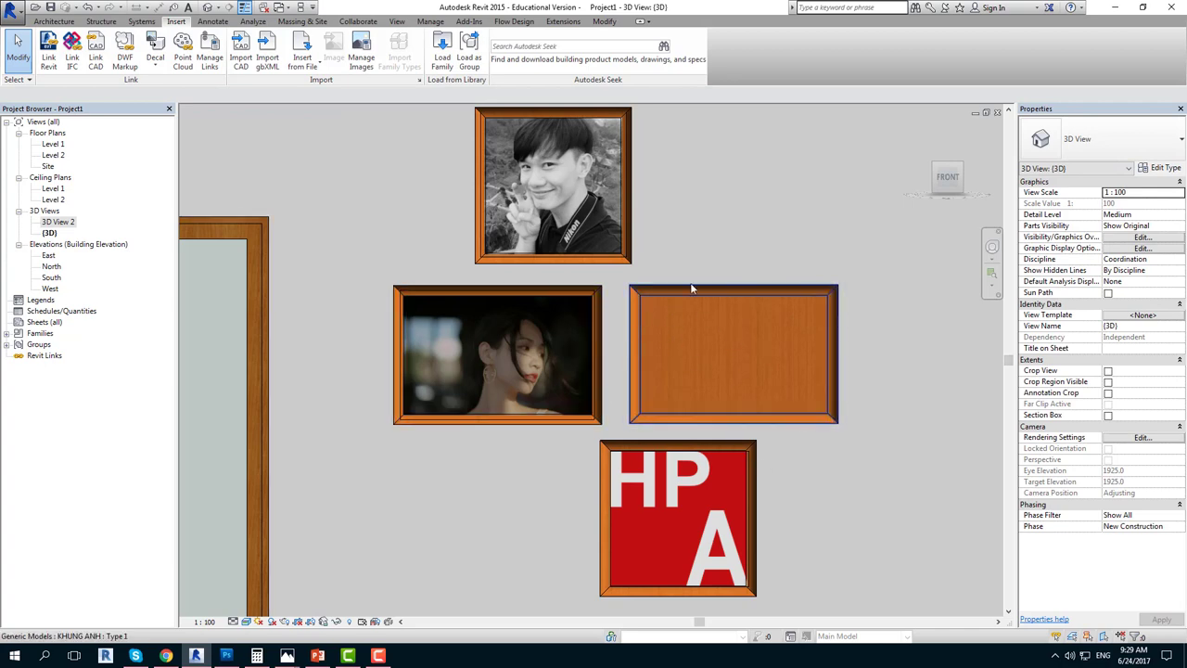
click(226, 656)
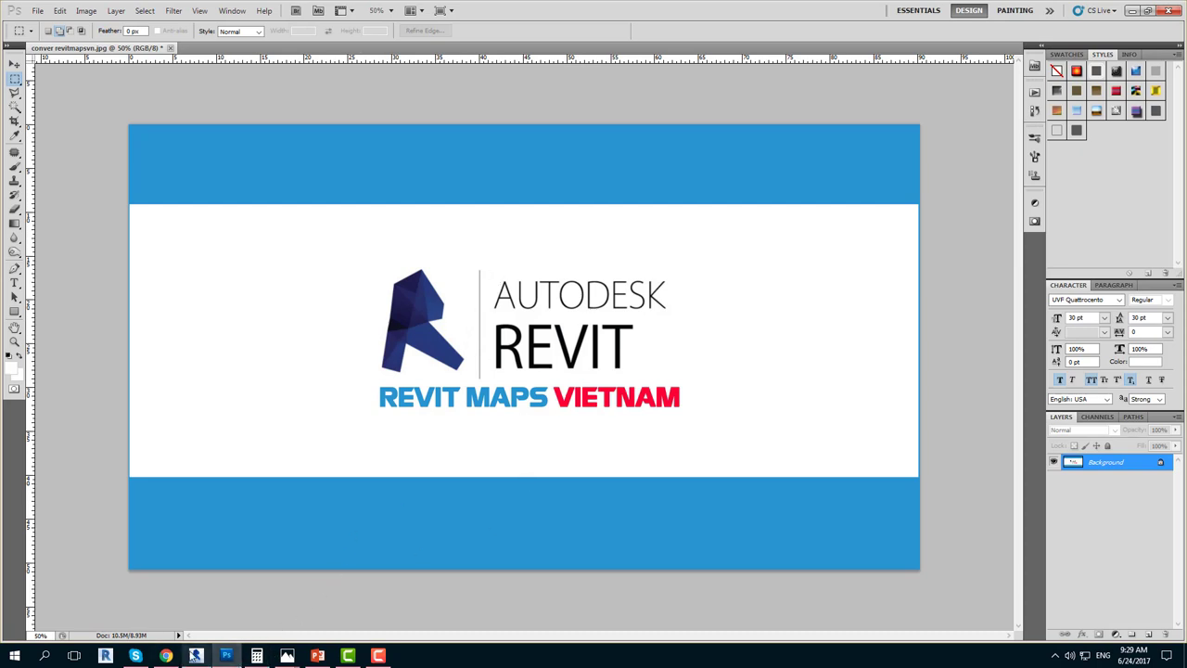
Step: Review the Revit Maps Vietnam logo in Photoshop, then return to Revit
click(195, 656)
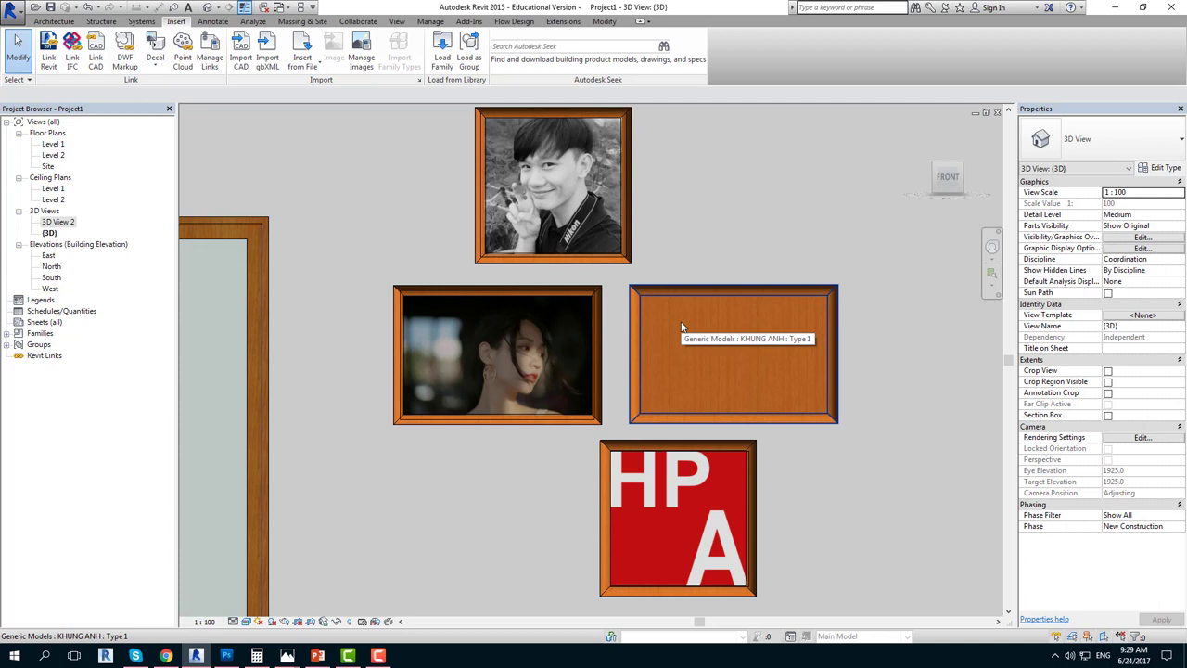
Step: Select the empty KHUNG ANH frame and read its X 600 and Y 400 size
click(694, 296)
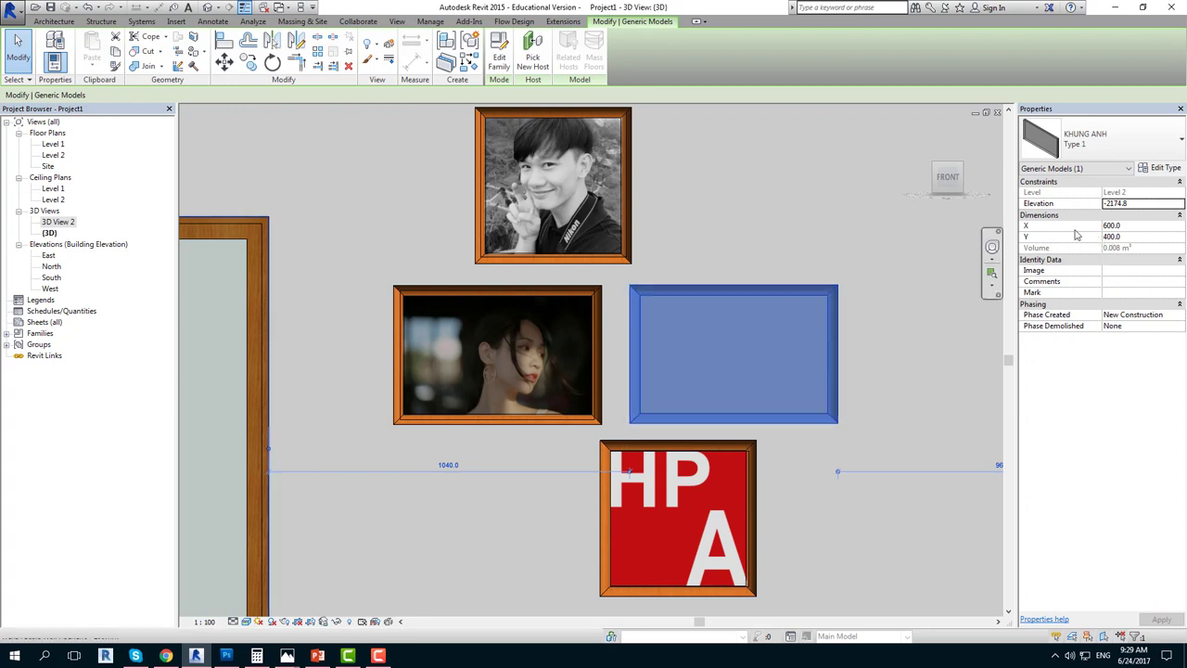
click(1129, 226)
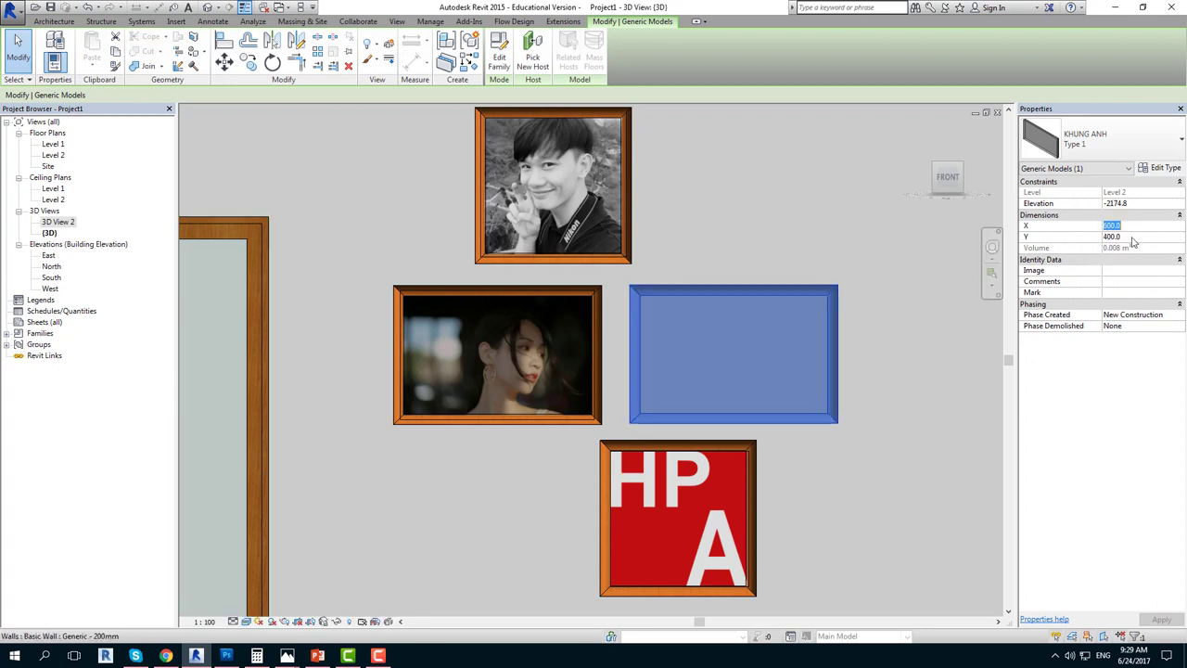
click(1131, 239)
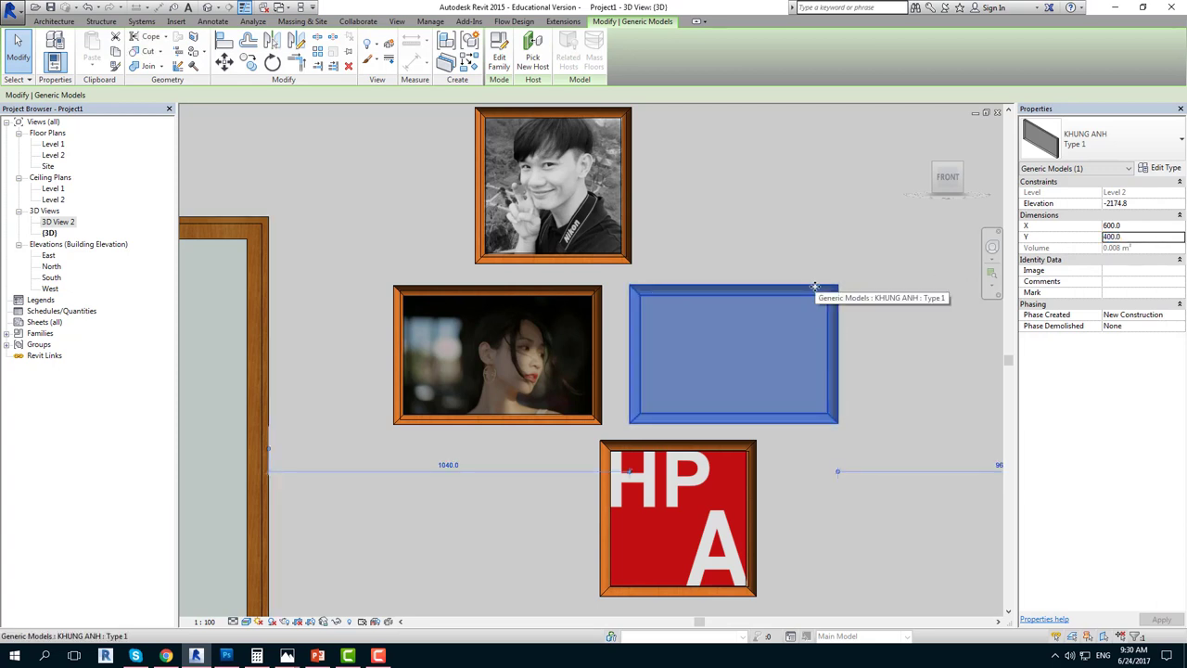
click(226, 656)
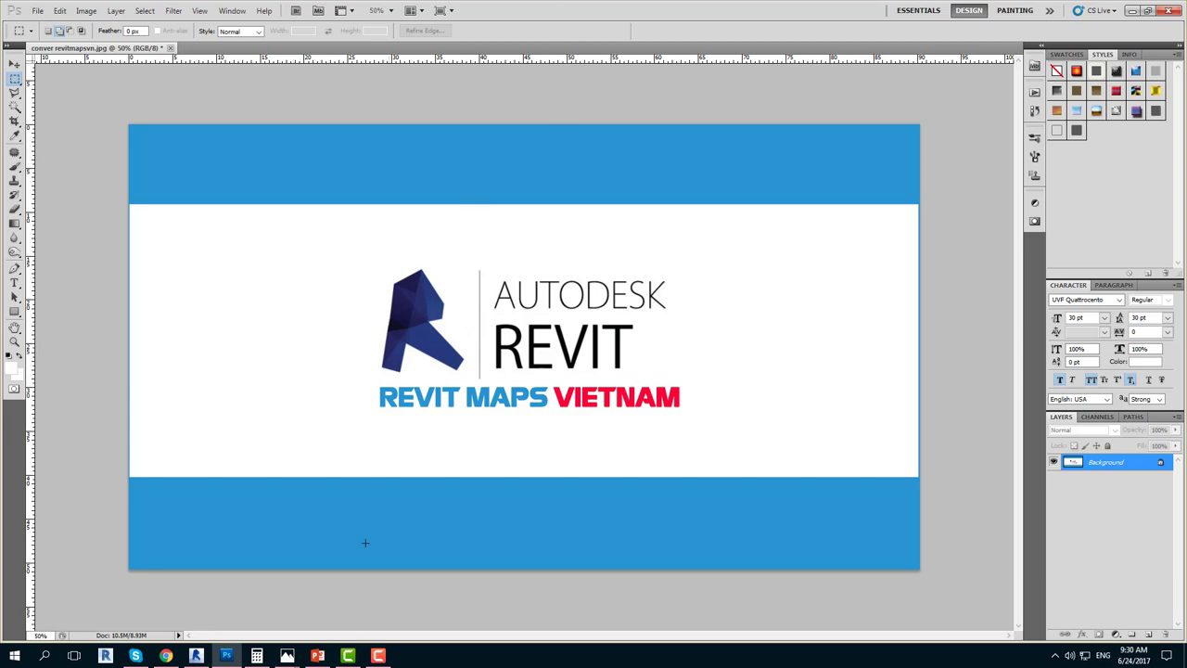
Step: Open Photoshop's Image Size dialog to check the logo's height
click(195, 655)
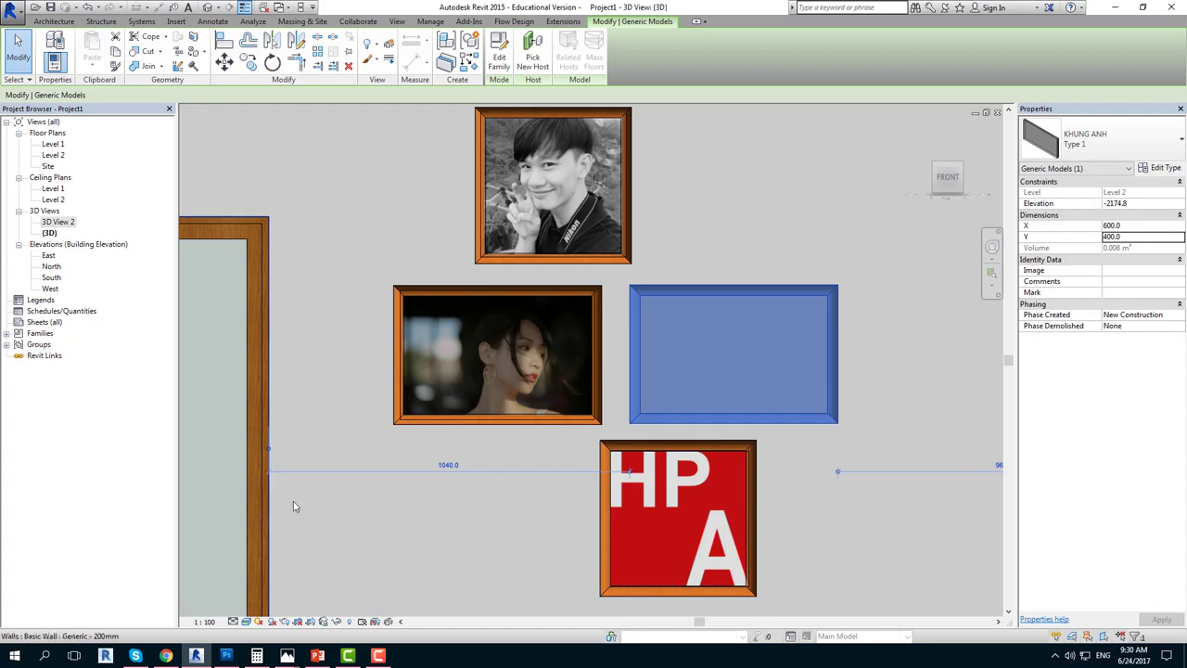
click(227, 656)
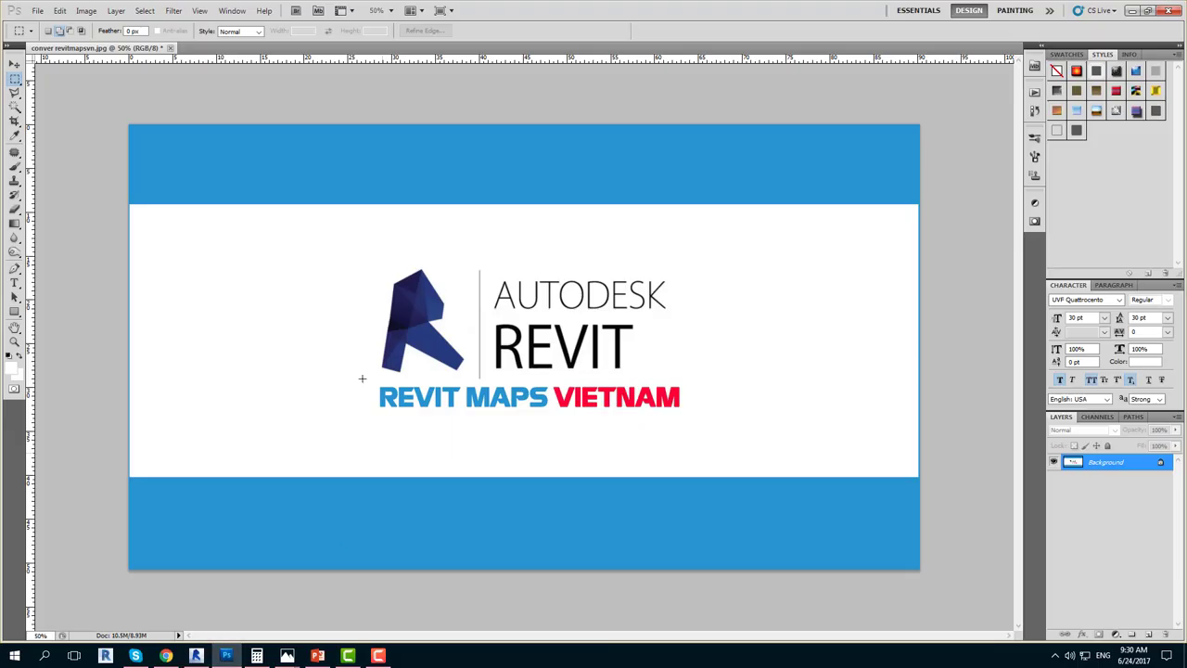
click(87, 13)
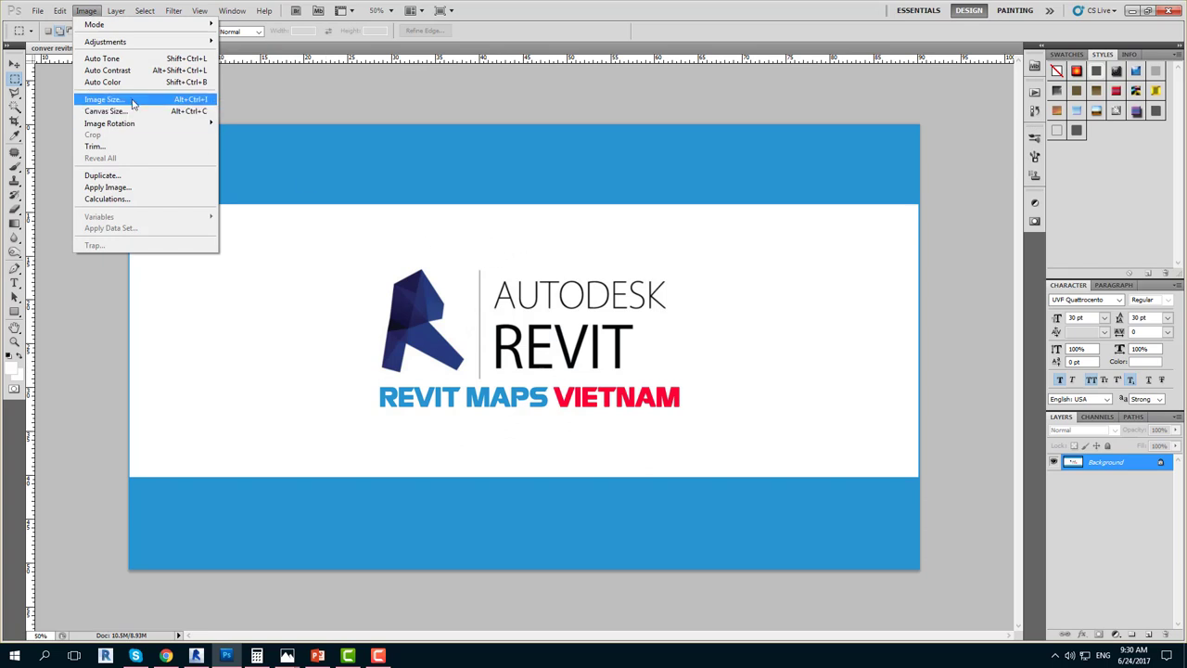
click(186, 99)
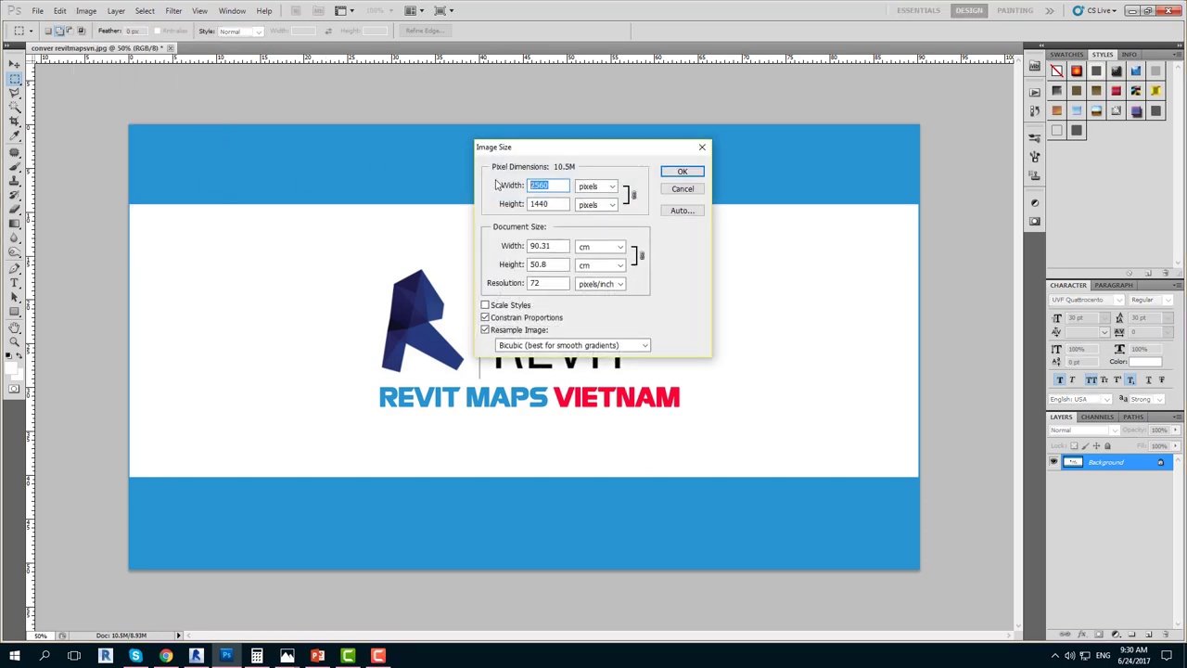
click(552, 207)
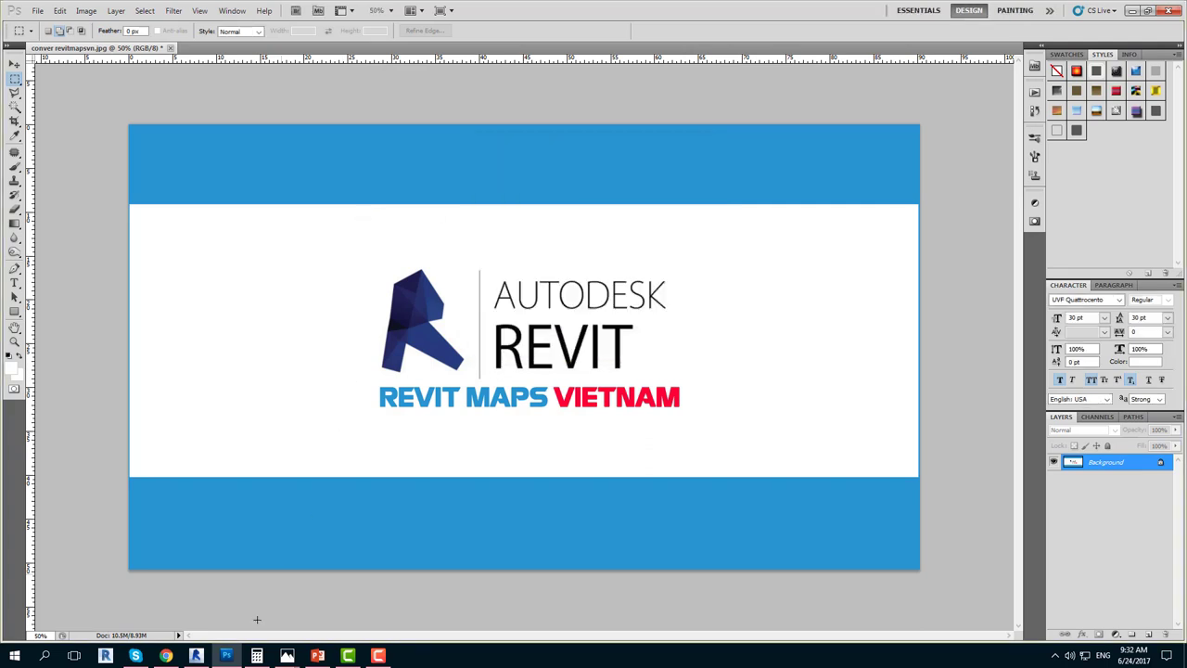
Step: Clear the Calculator and reopen Image Size, selecting the 1440-pixel height
click(257, 655)
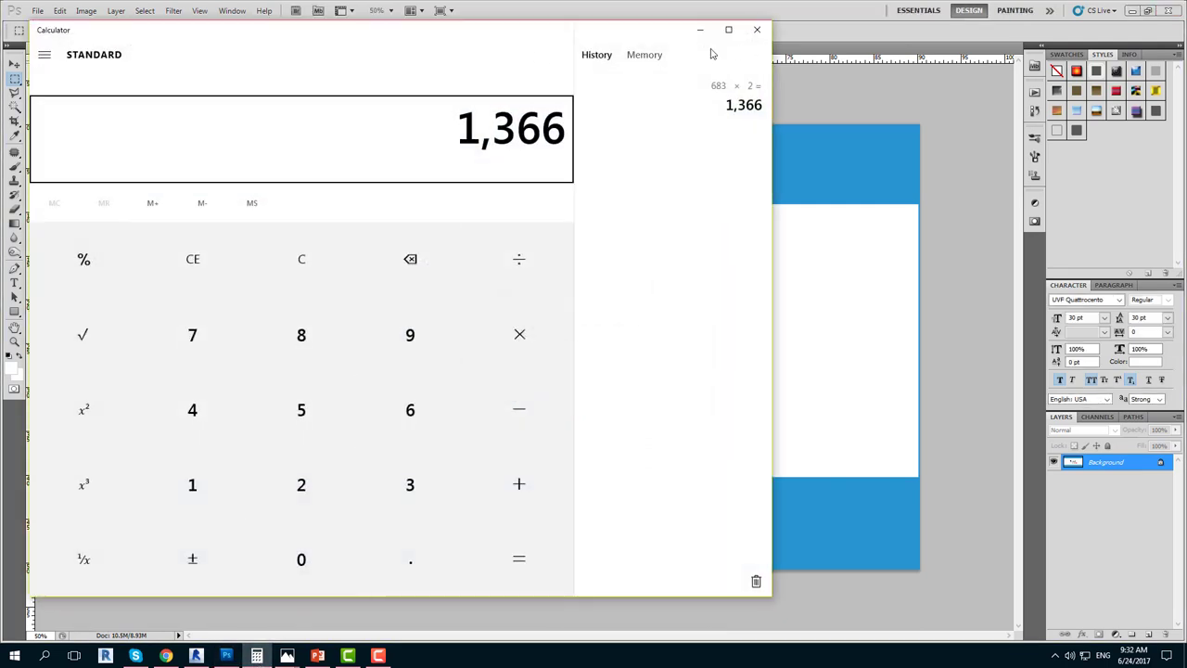
click(306, 280)
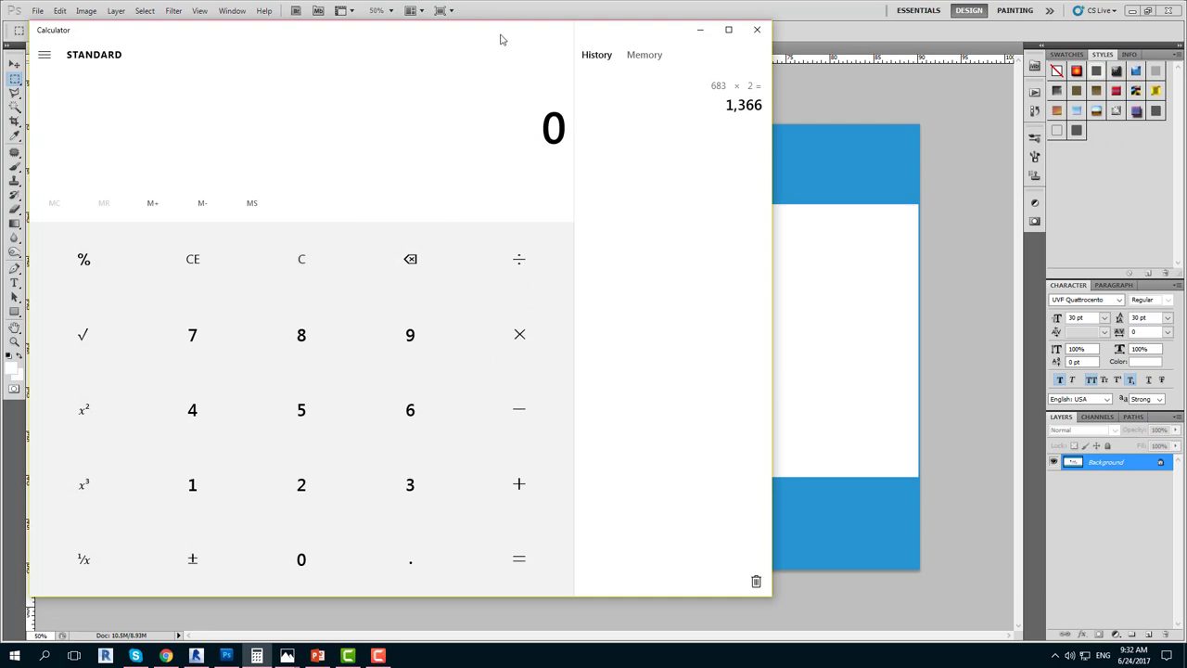
mouse_move(501, 39)
mouse_down()
mouse_move(598, 80)
mouse_move(767, 108)
mouse_up()
click(93, 10)
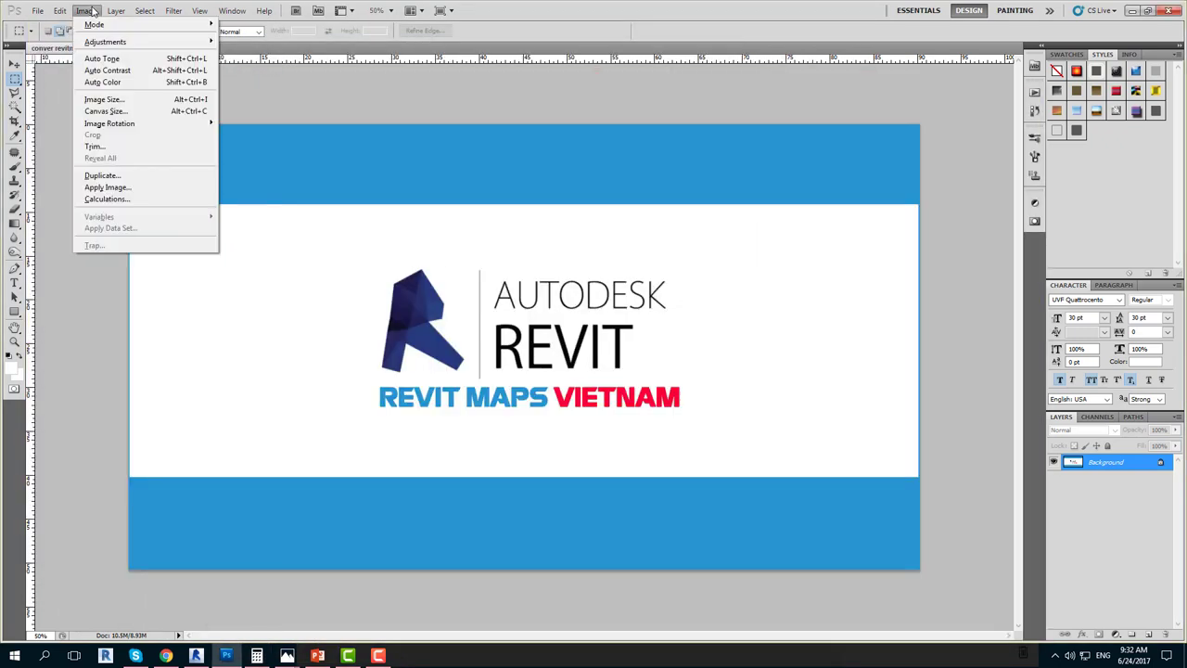
click(104, 99)
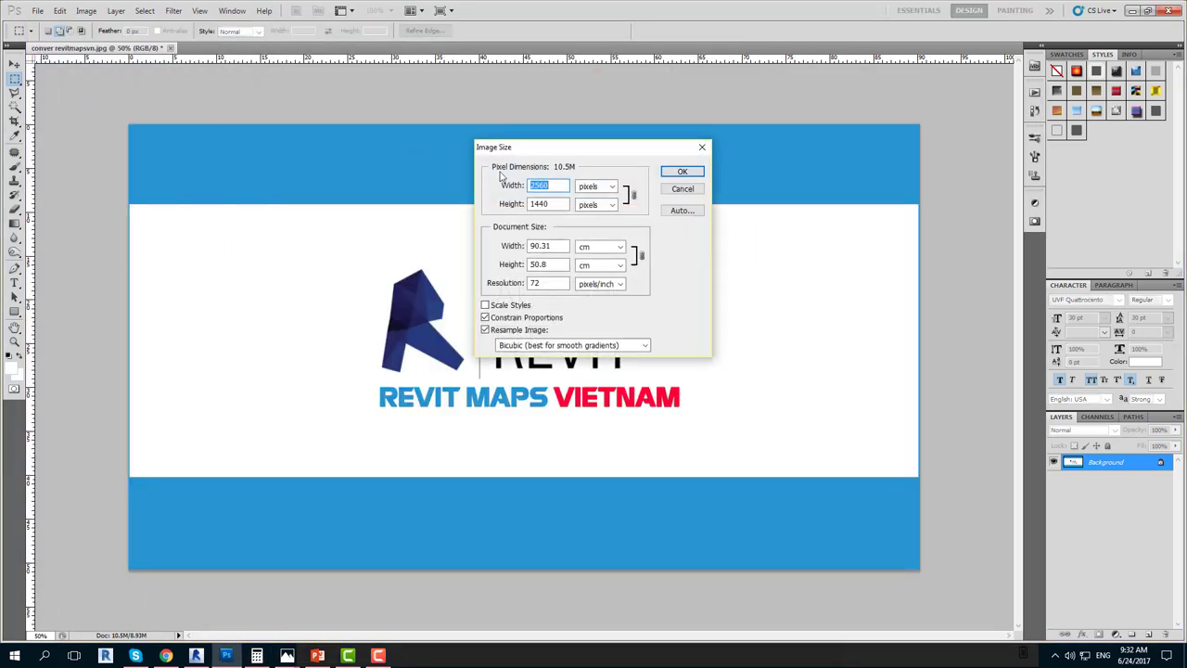
click(549, 201)
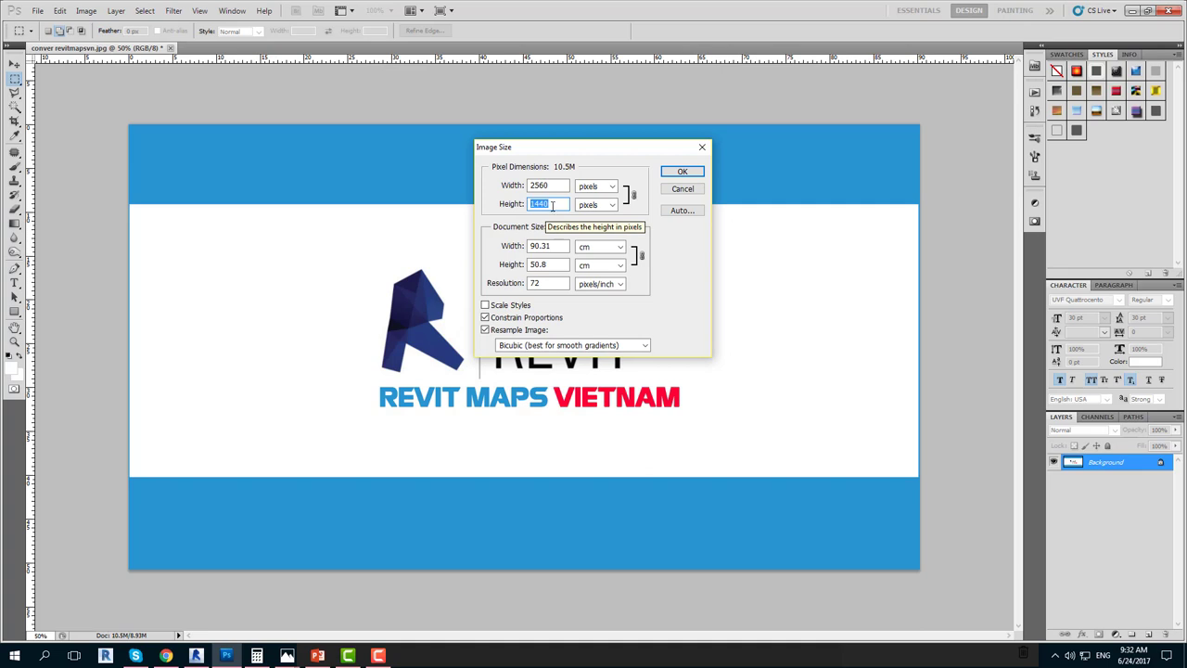
Step: Compute 1440 × 3 ÷ 2 = 2,160 in Calculator as the target width
click(257, 655)
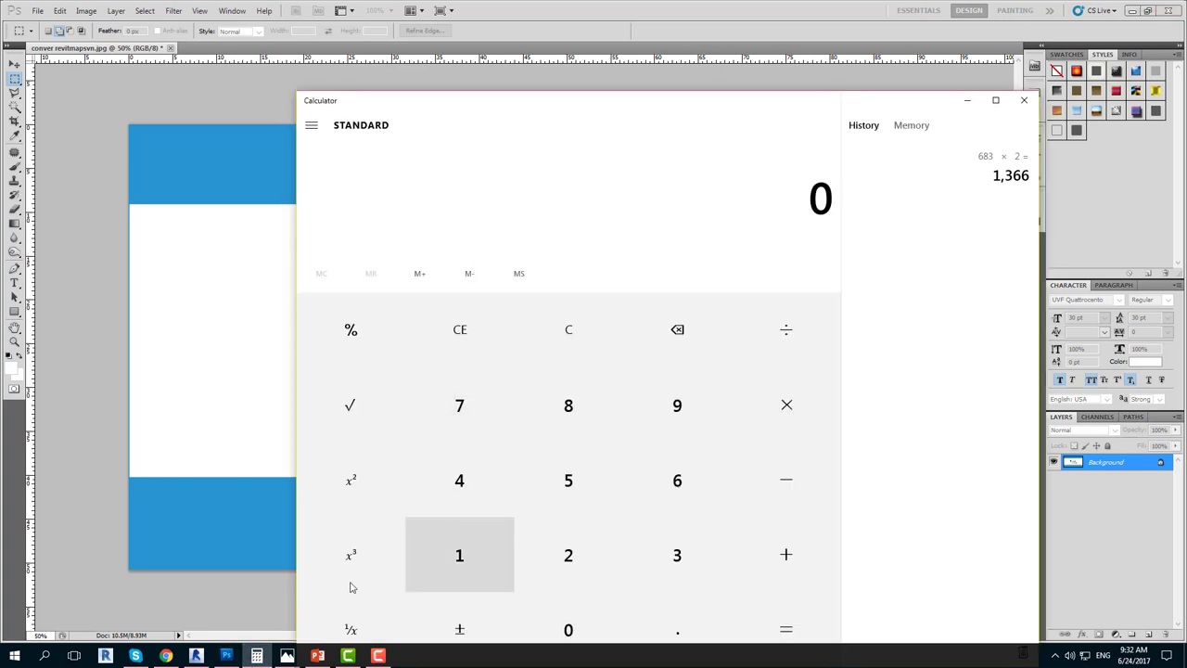
click(435, 563)
double_click(457, 498)
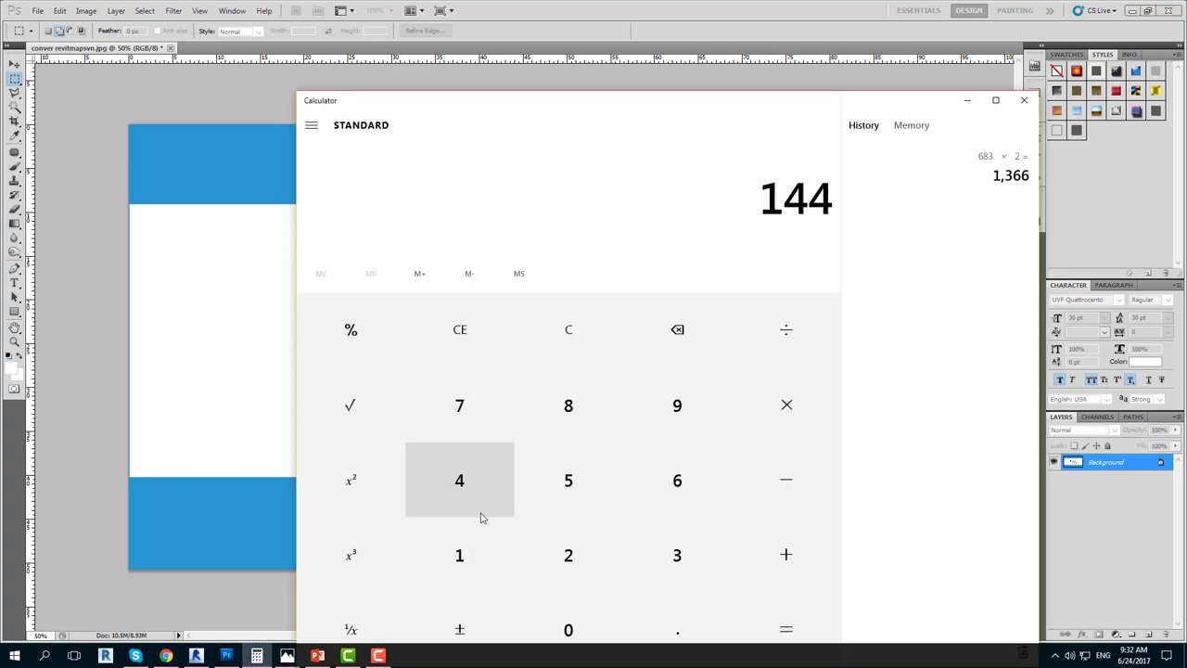
click(567, 629)
click(777, 423)
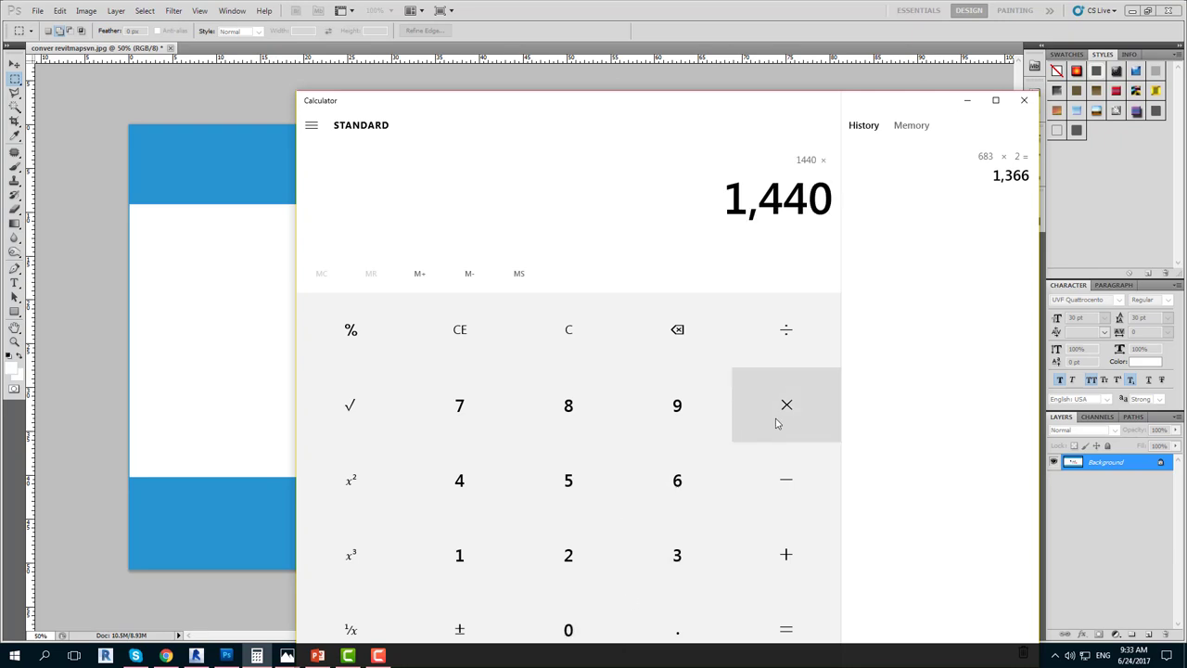
click(677, 563)
click(771, 345)
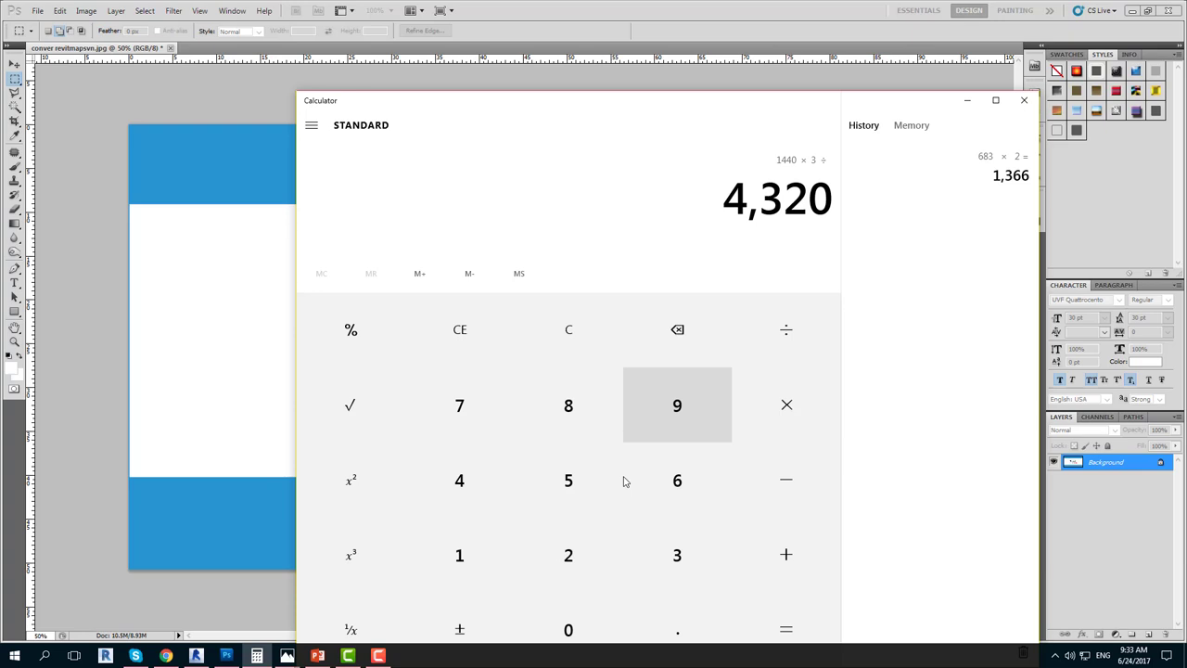
click(581, 568)
click(785, 628)
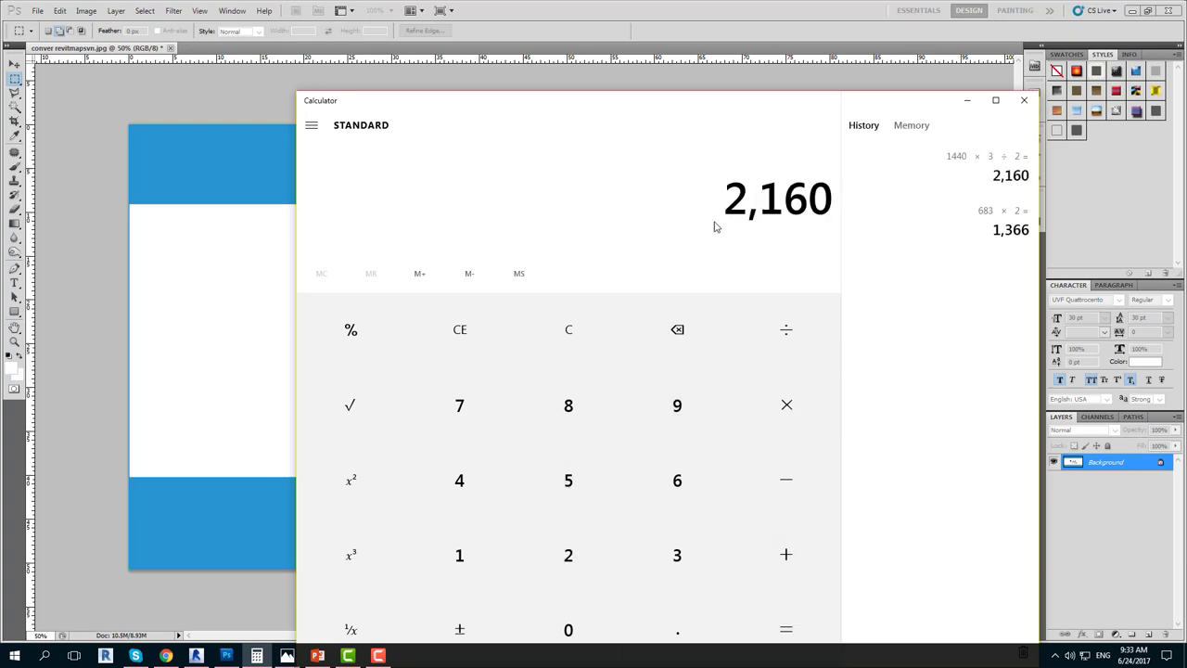
Step: Cancel Image Size and open Canvas Size with width measured in pixels
click(258, 165)
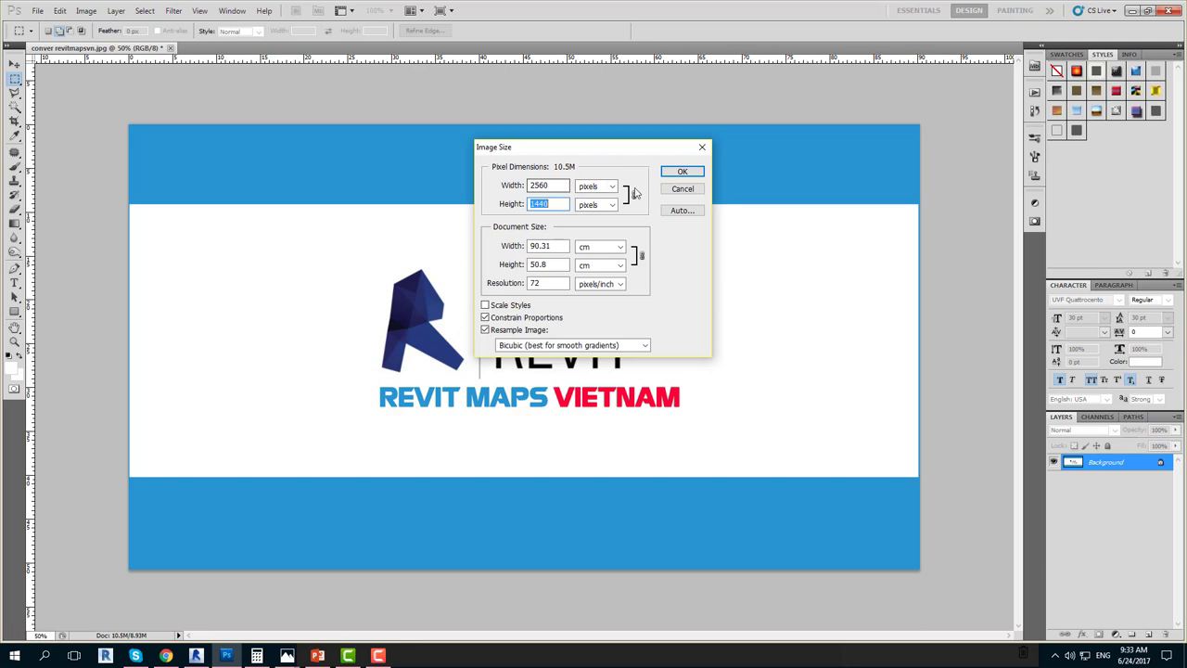
click(701, 147)
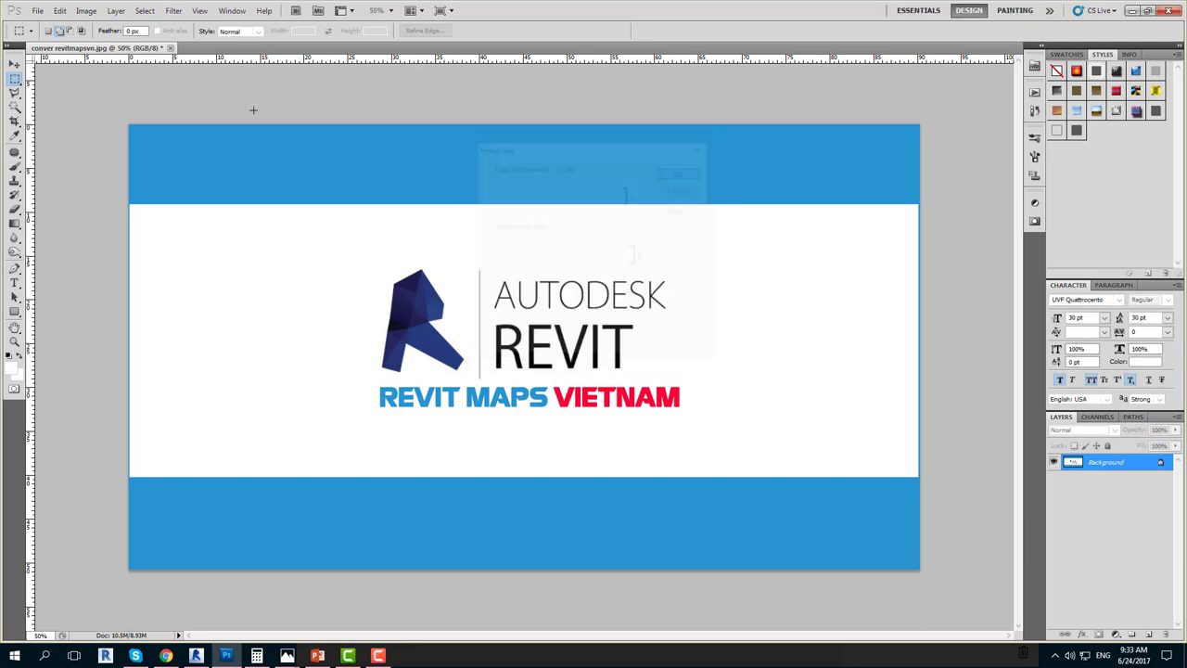
click(85, 10)
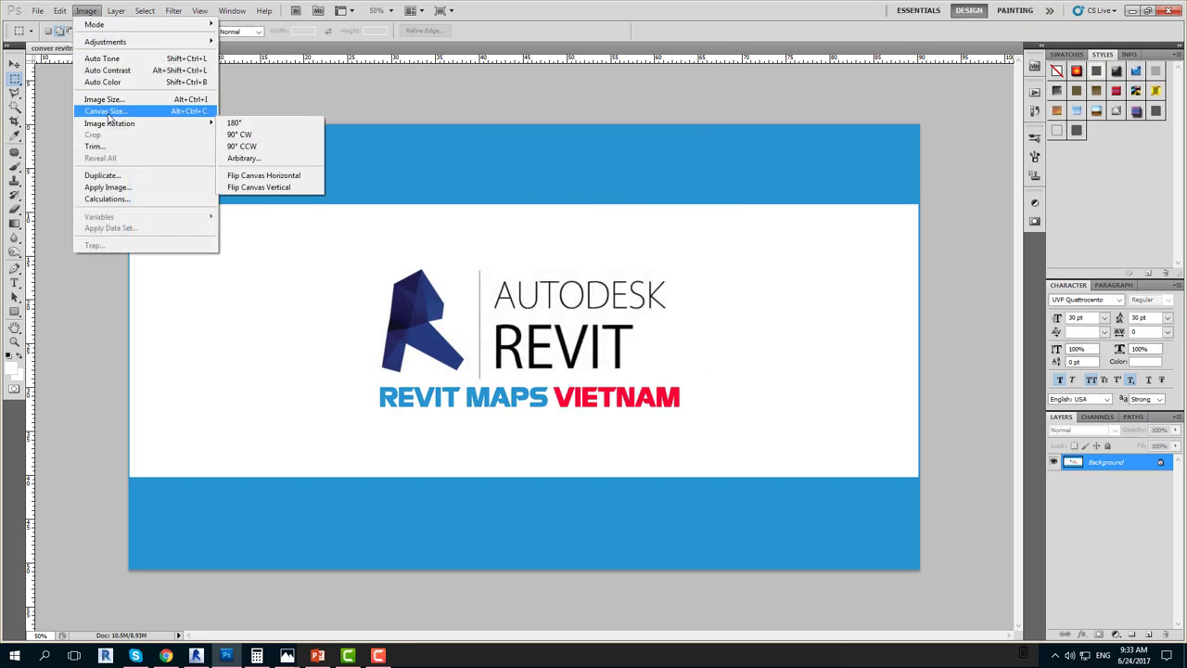
click(107, 111)
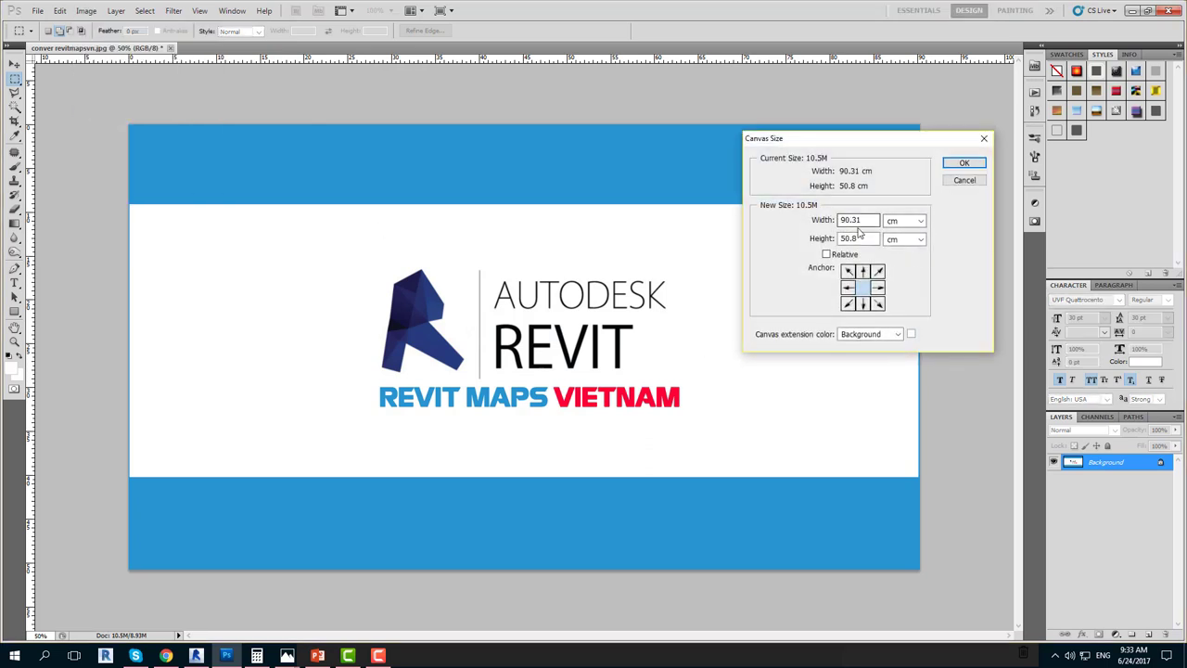
click(911, 220)
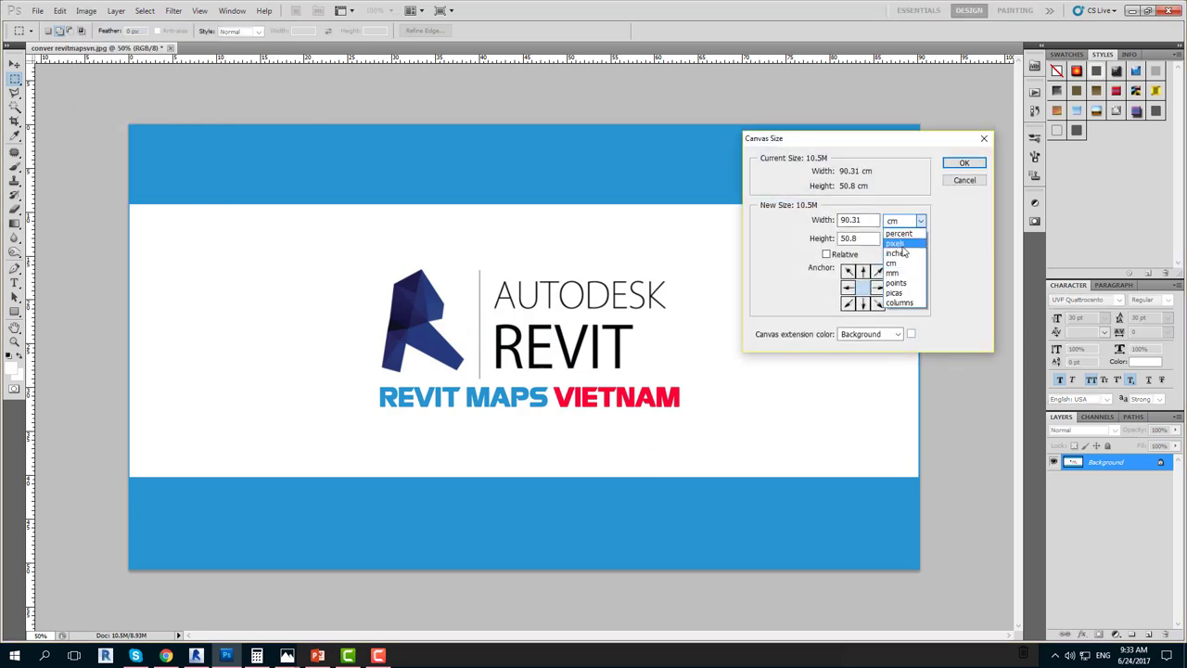
click(899, 243)
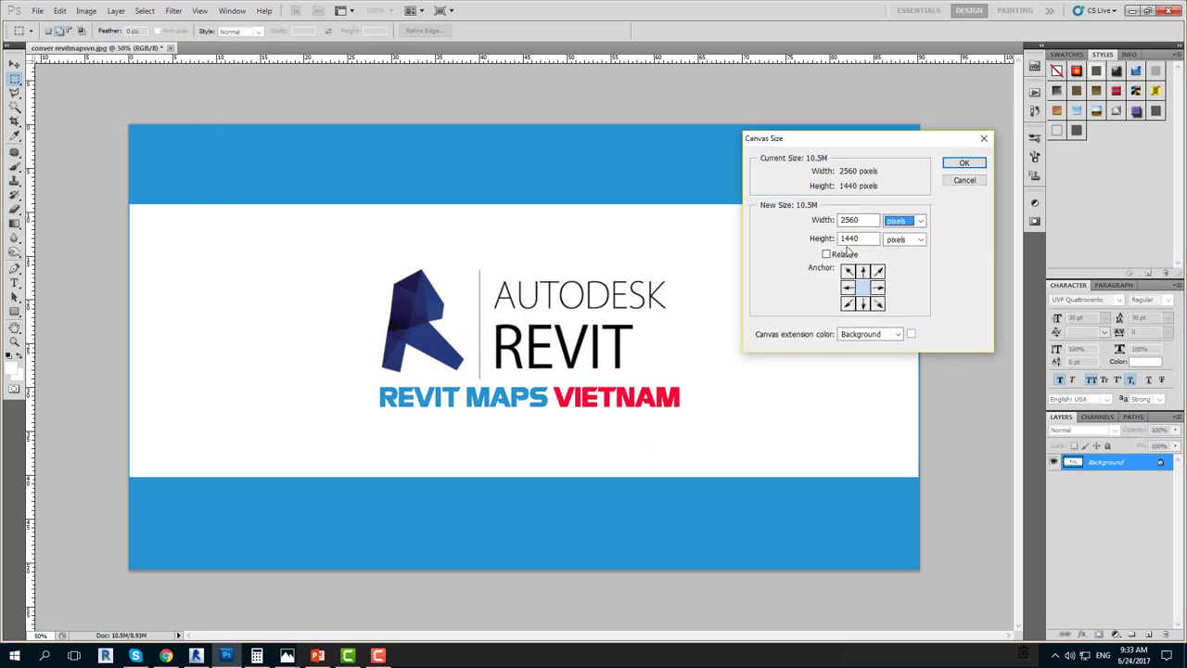
Step: Set the canvas width to 2160 pixels and accept clipping the sides
click(259, 656)
click(258, 655)
click(867, 220)
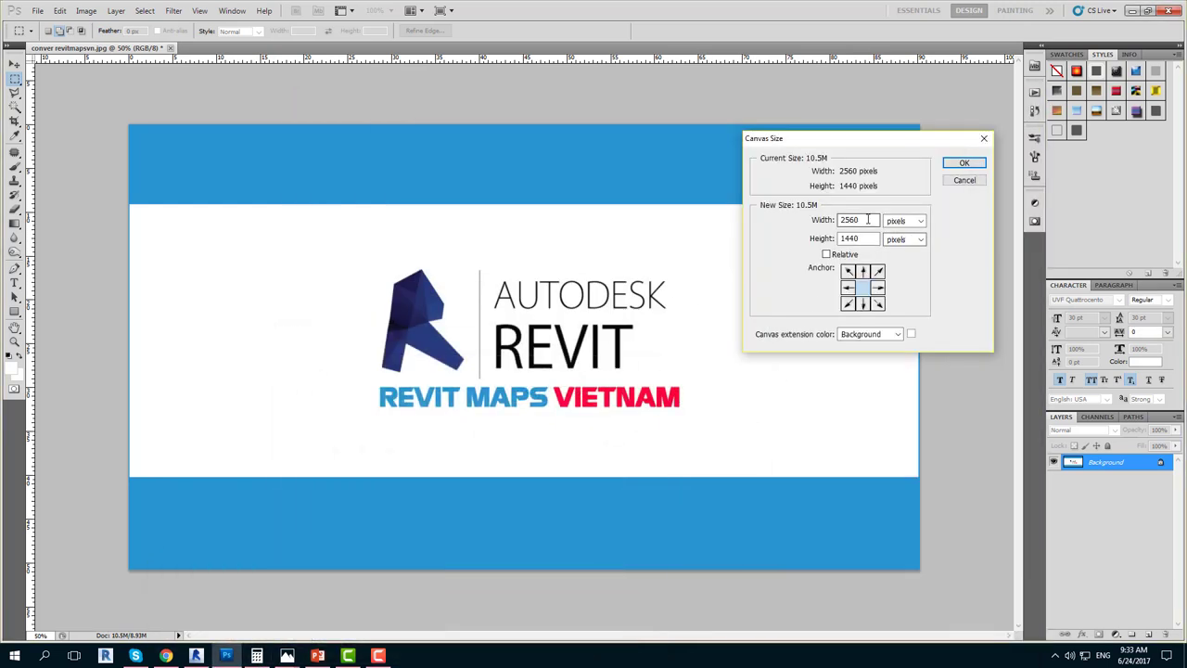
drag(868, 220, 744, 226)
text(21)
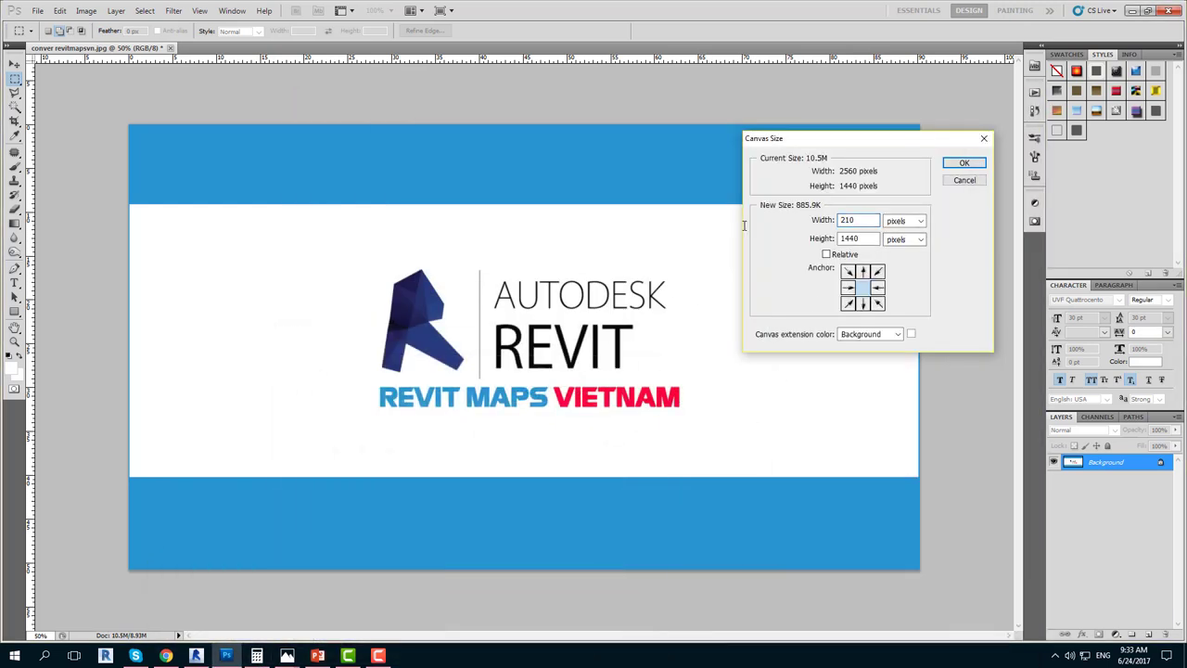
text(60)
click(965, 163)
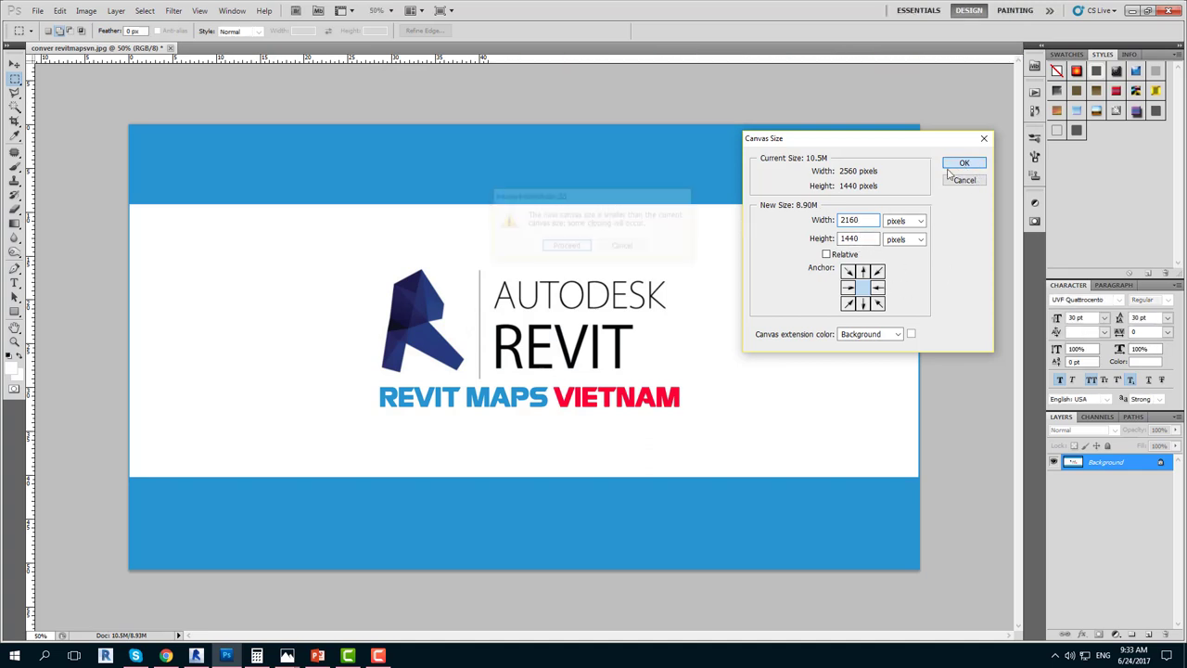
click(568, 249)
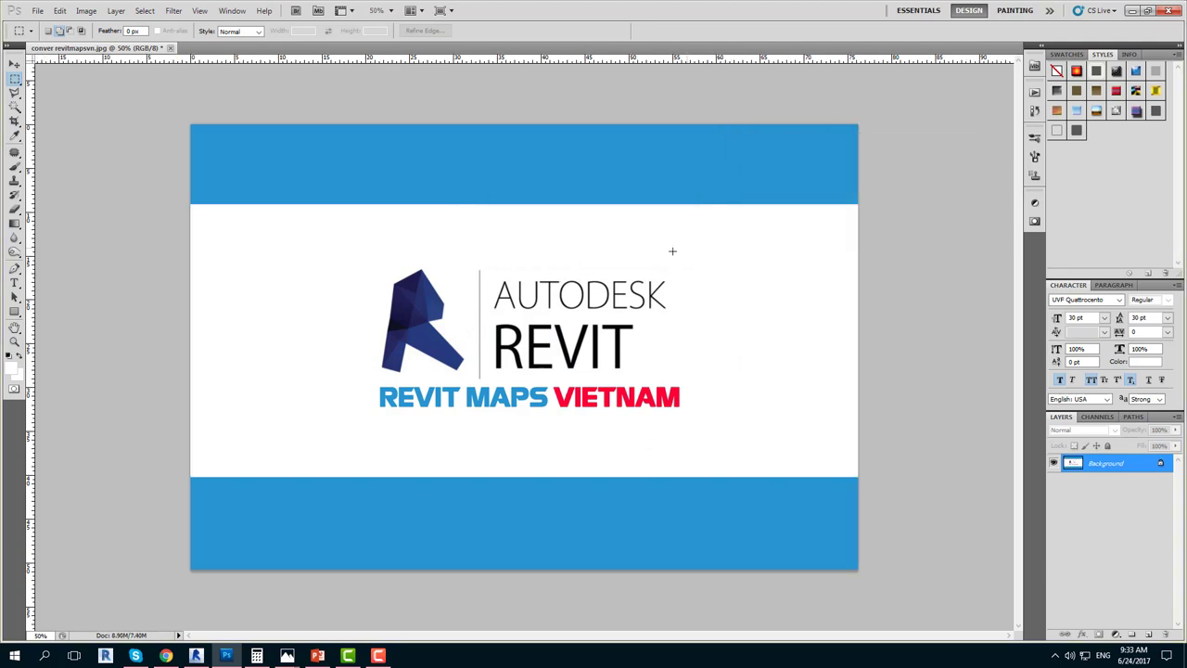
Step: Save as JPEG over conver revitmapsvn.jpg on the Desktop at Maximum quality
click(38, 11)
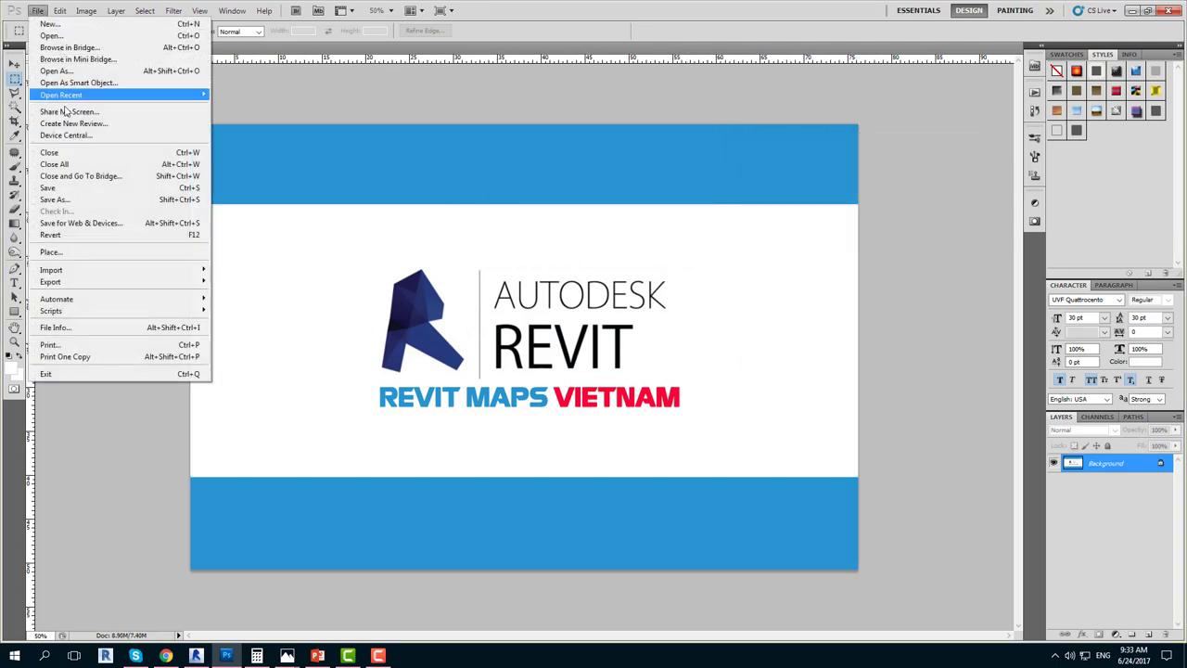
click(85, 201)
click(581, 325)
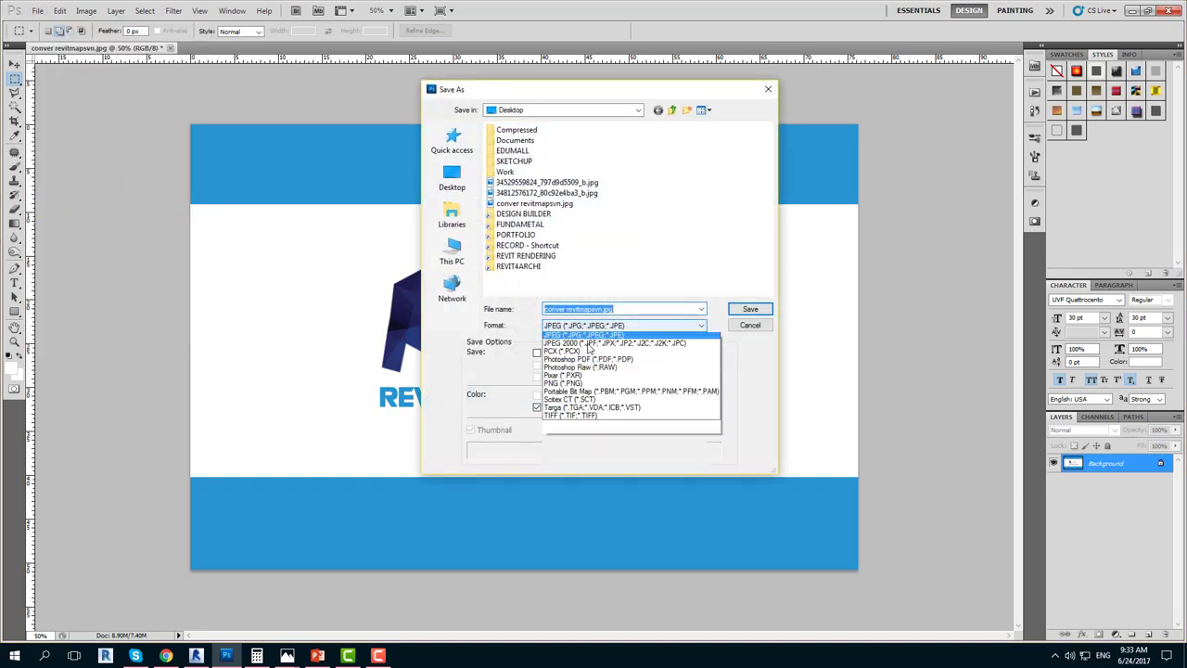
click(573, 405)
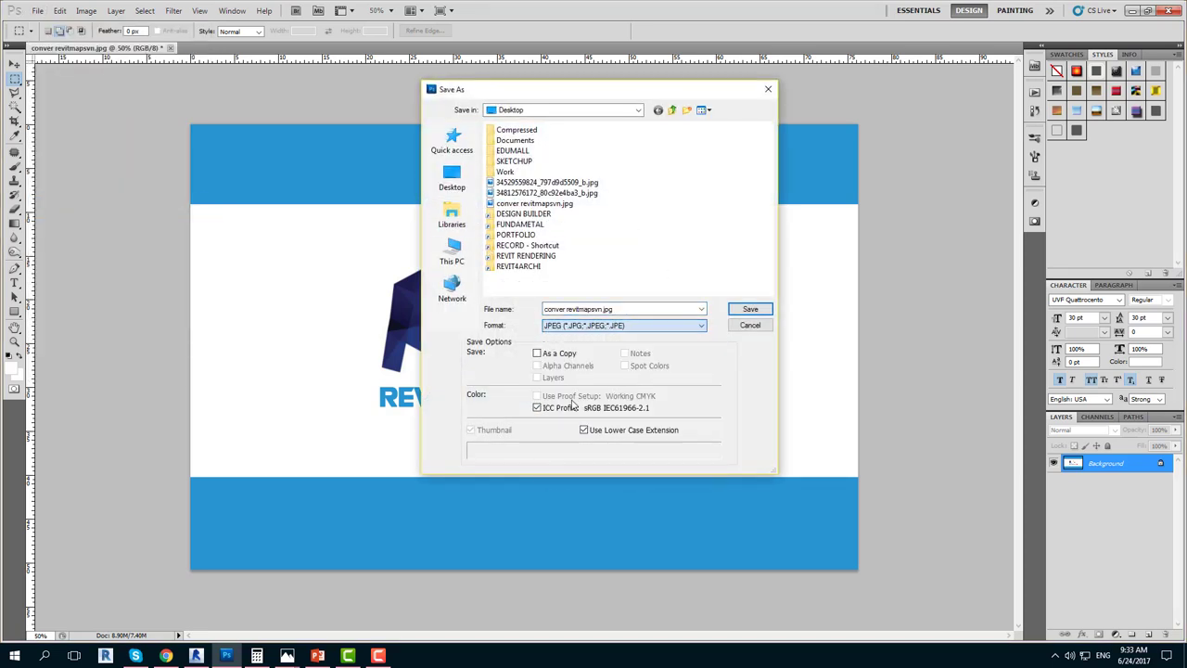
click(748, 308)
click(561, 250)
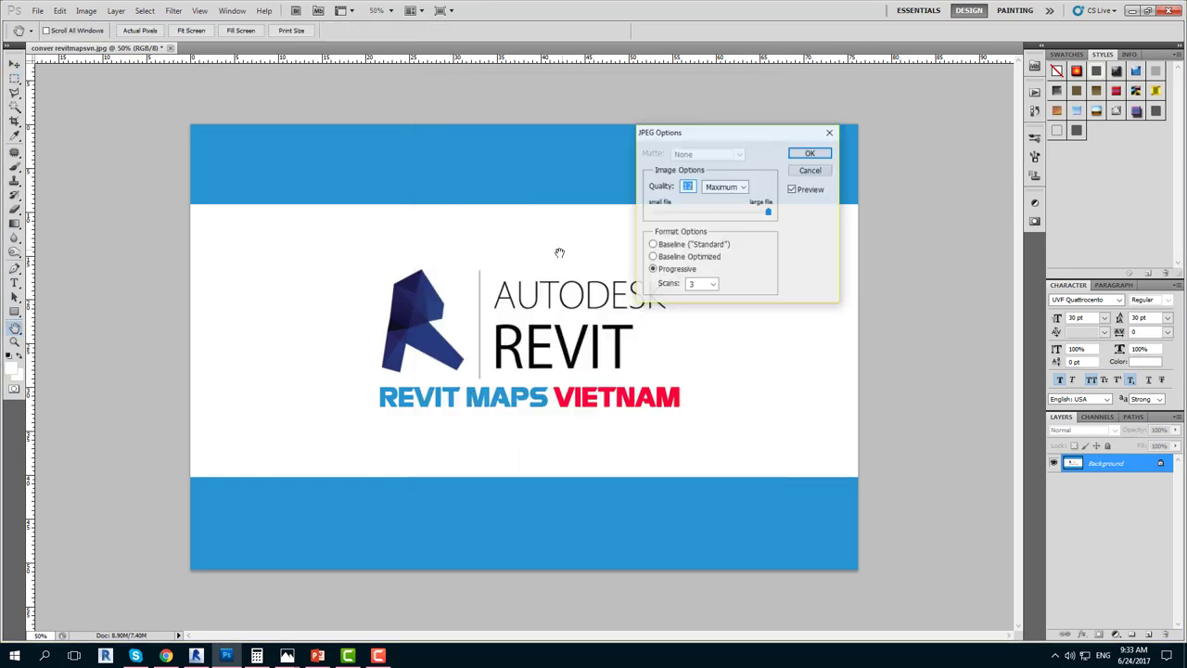
click(809, 153)
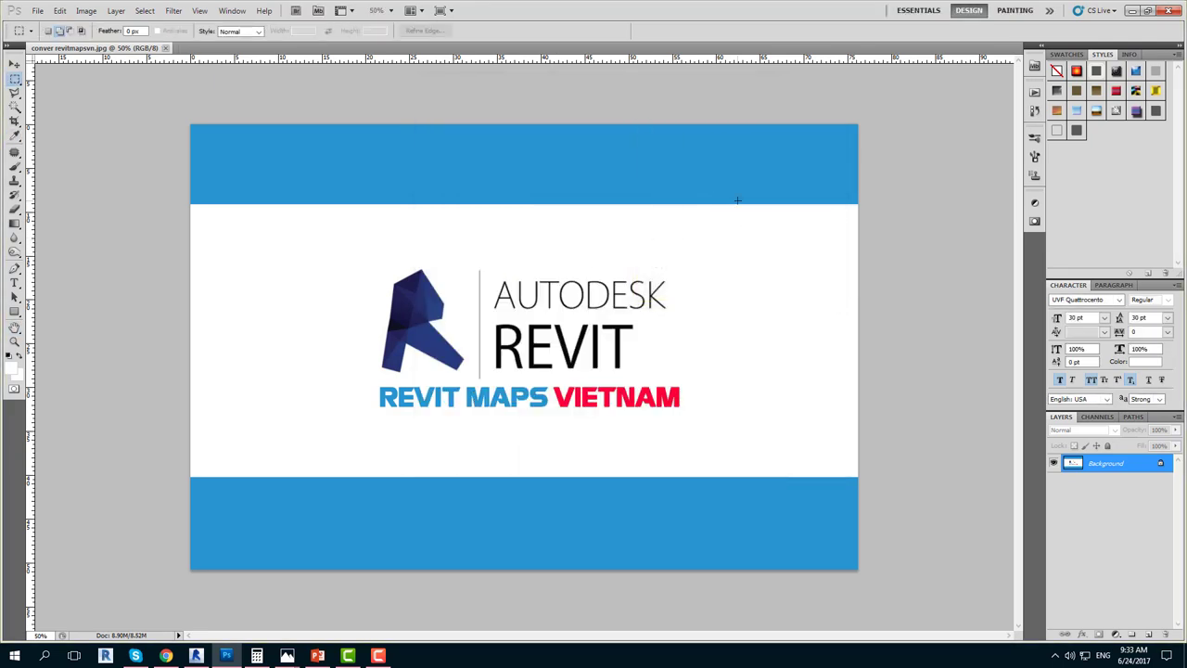
Step: In Revit, clear the selection and open Decal Types from the Insert tab's Decal menu
click(196, 655)
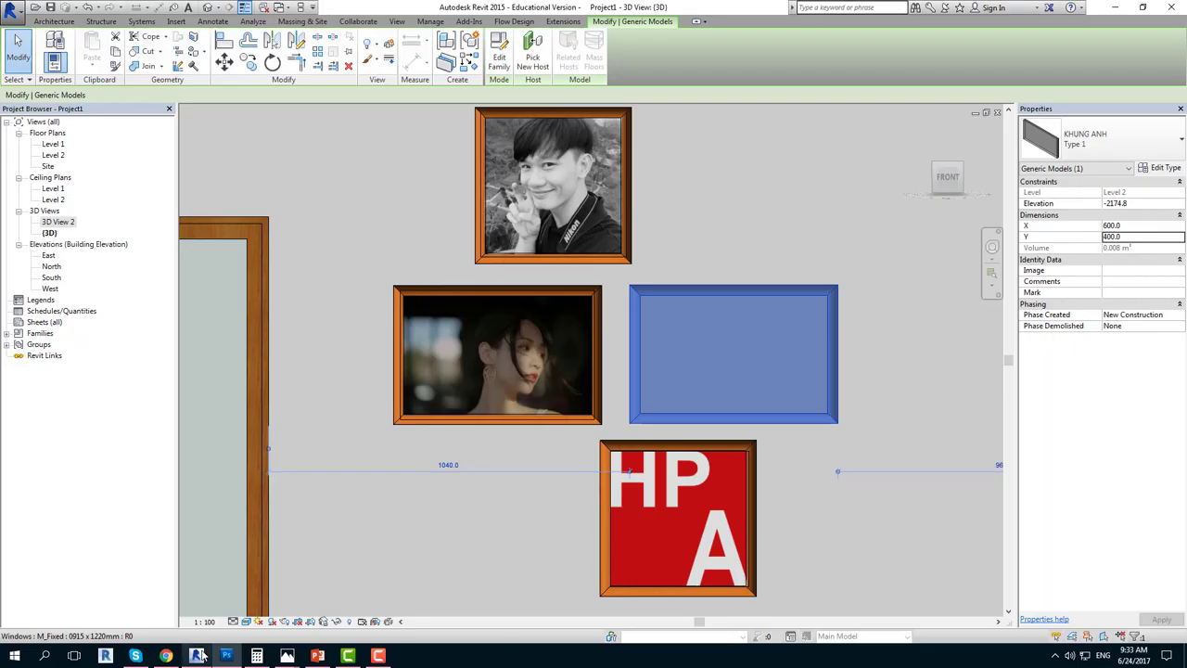
click(898, 308)
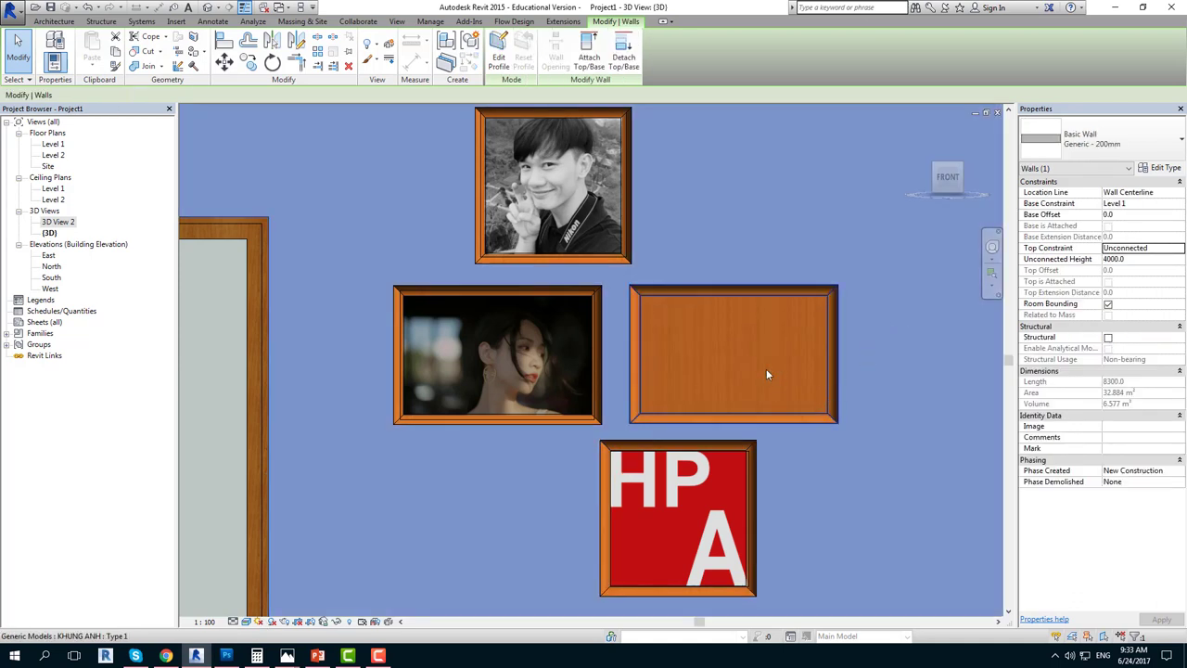
key(Escape)
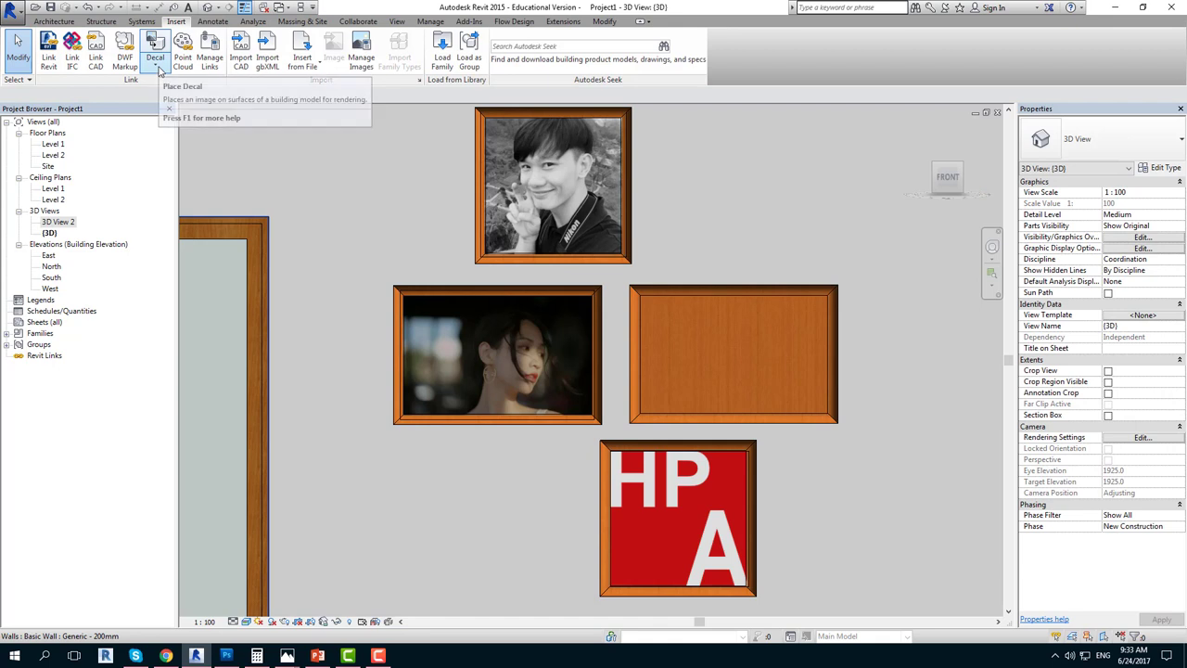
click(158, 70)
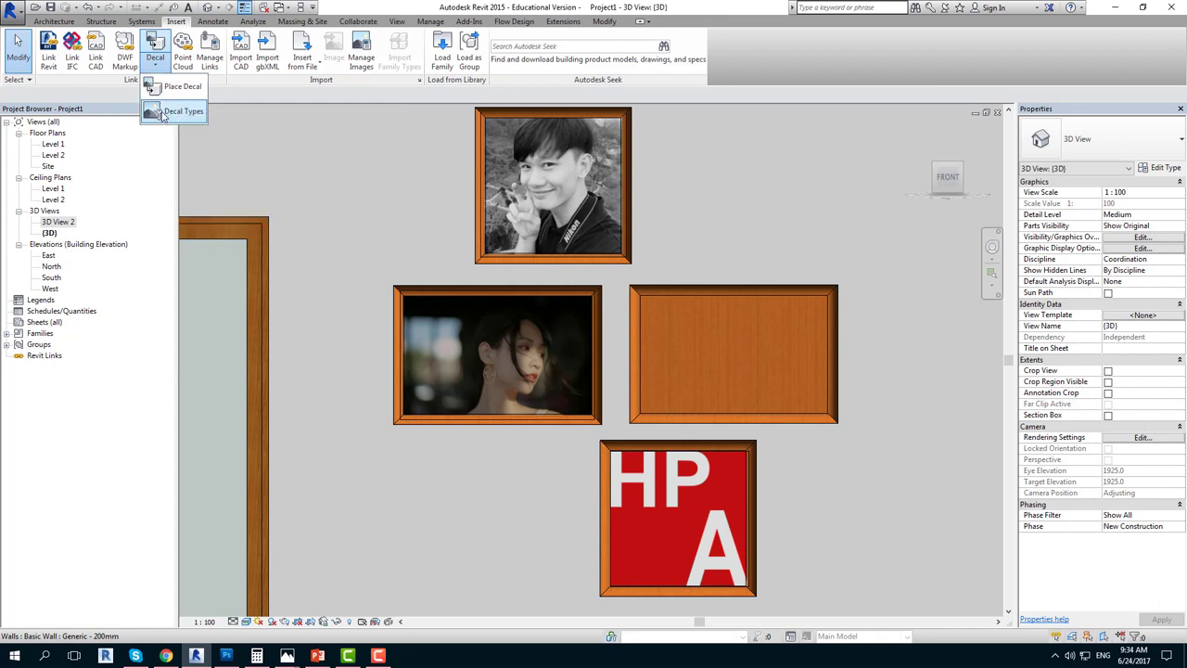
click(164, 112)
Step: Preview the existing Ava, Girl1 and Girl2 decal images
click(394, 213)
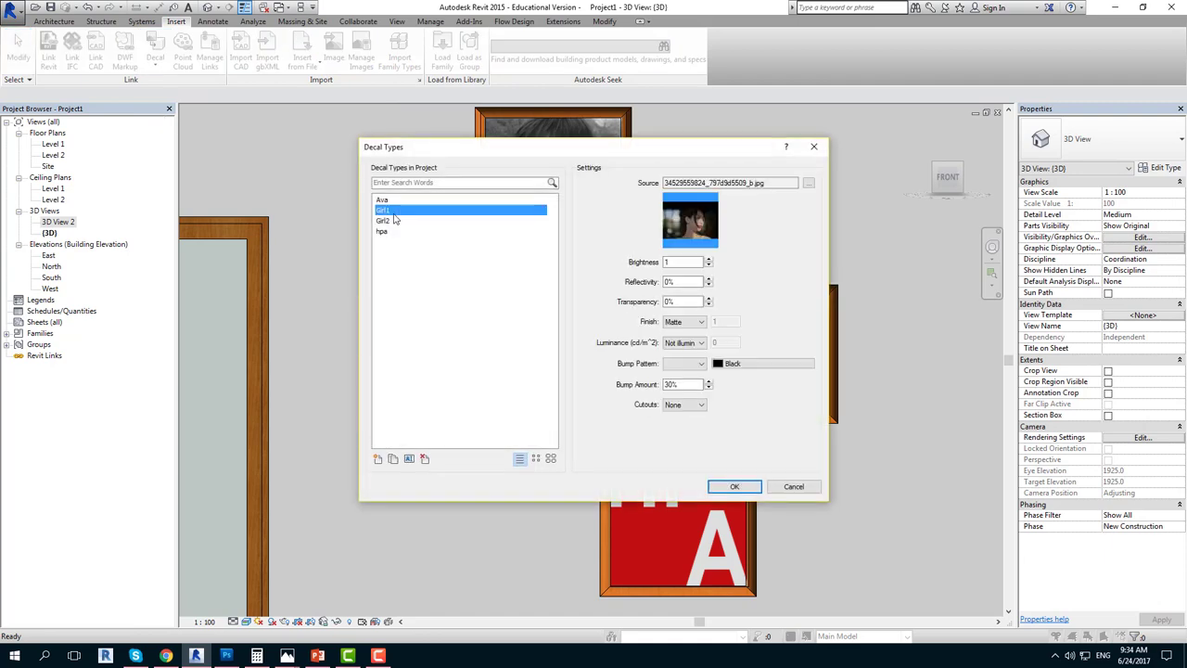
click(390, 222)
click(385, 233)
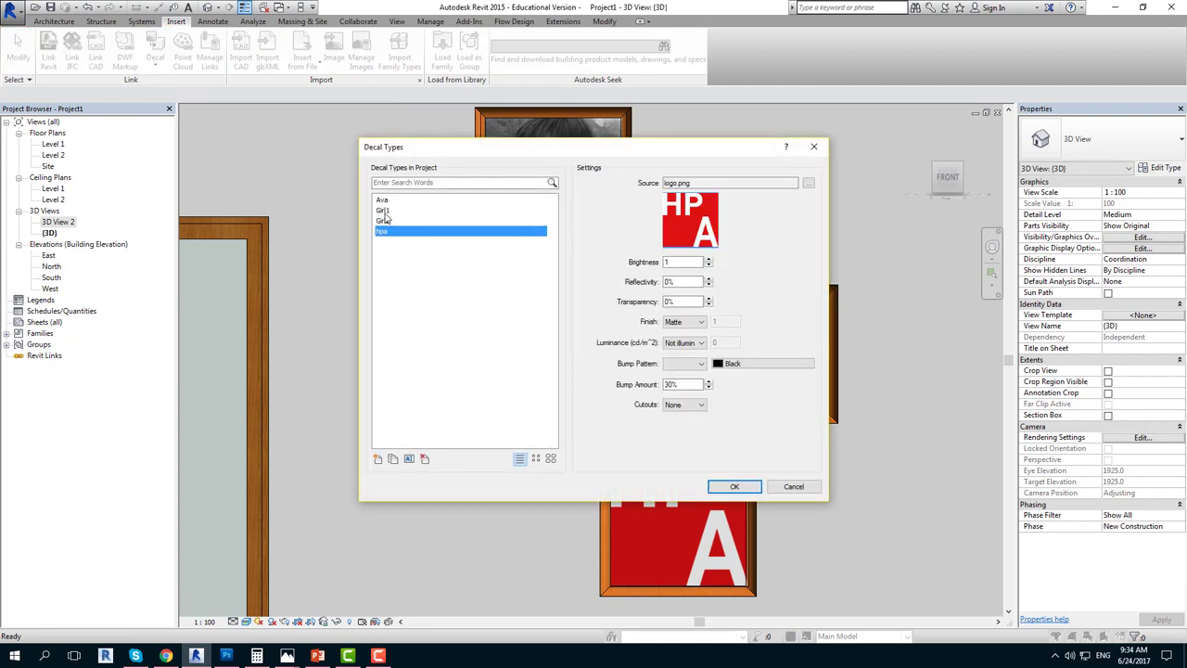
click(385, 211)
click(387, 201)
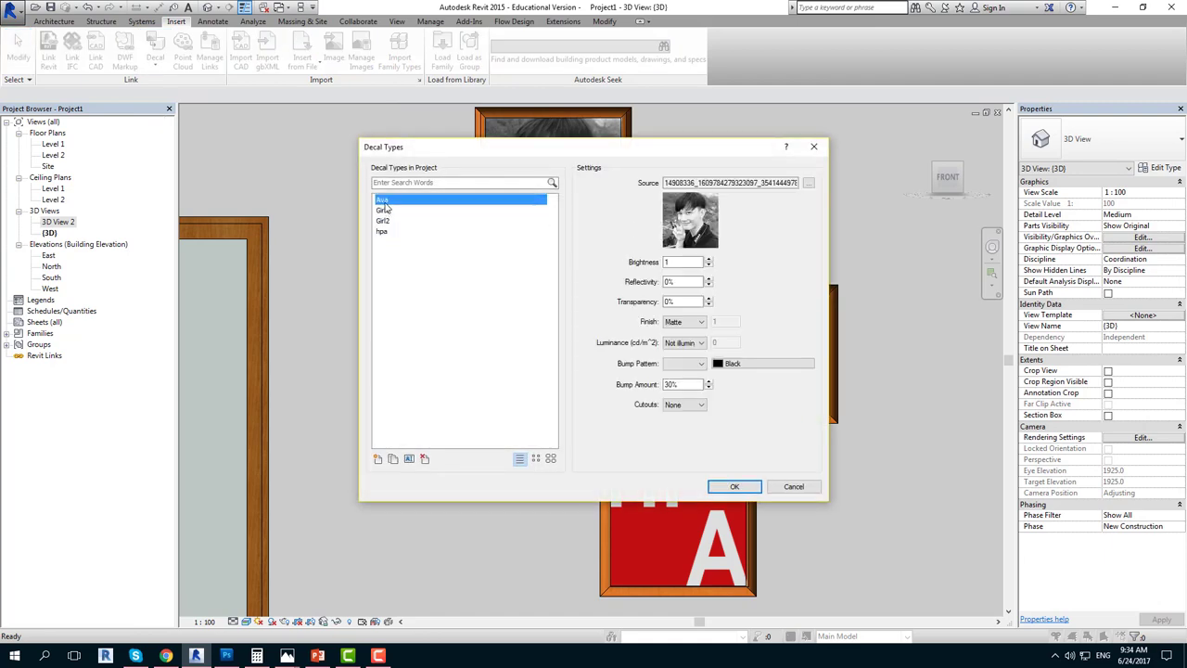
Step: Add decal type revitmapsvn with conver revitmapsvn.jpg from the Desktop as source
click(377, 459)
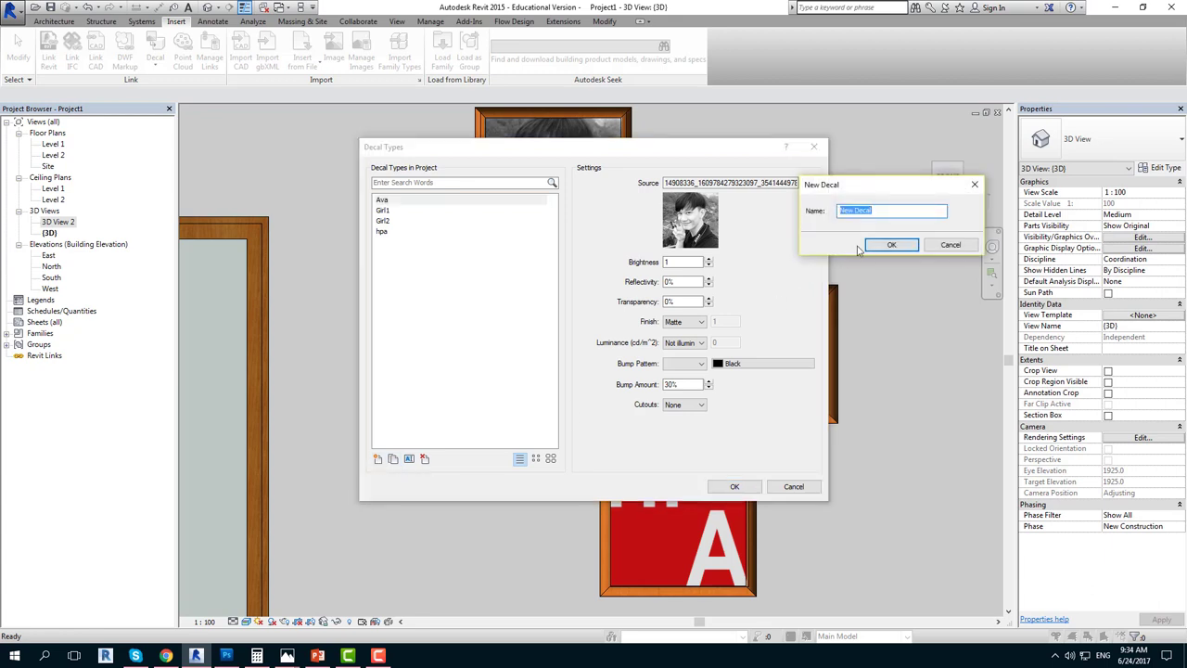
text(revitmapsvn)
click(895, 244)
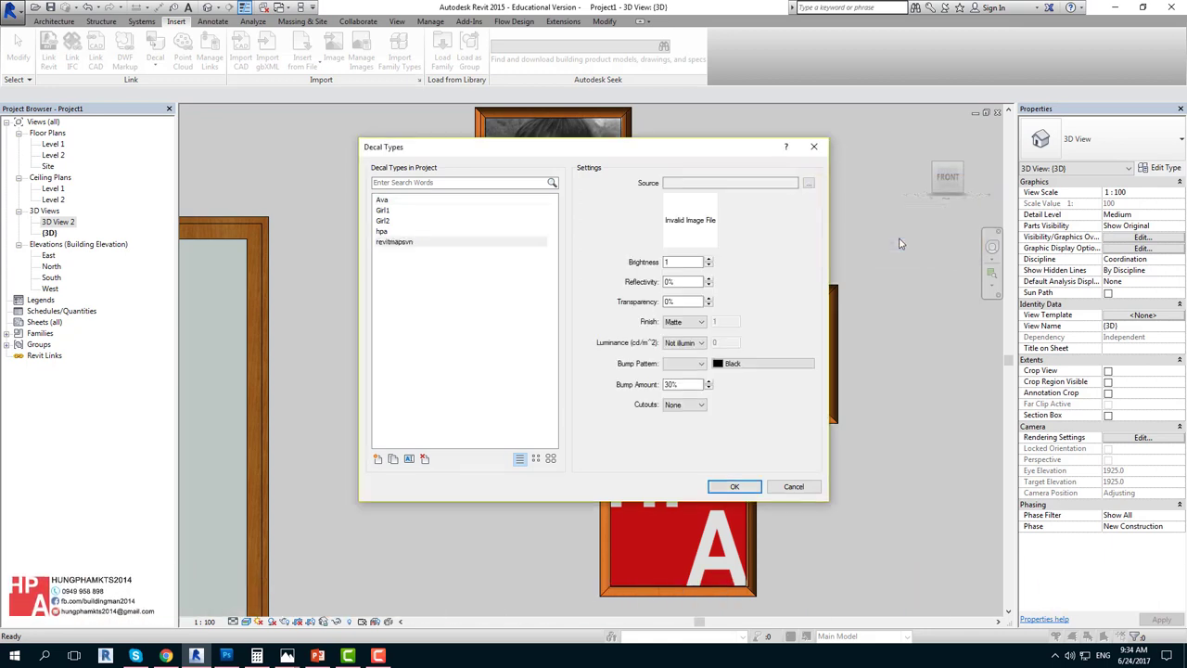
click(807, 184)
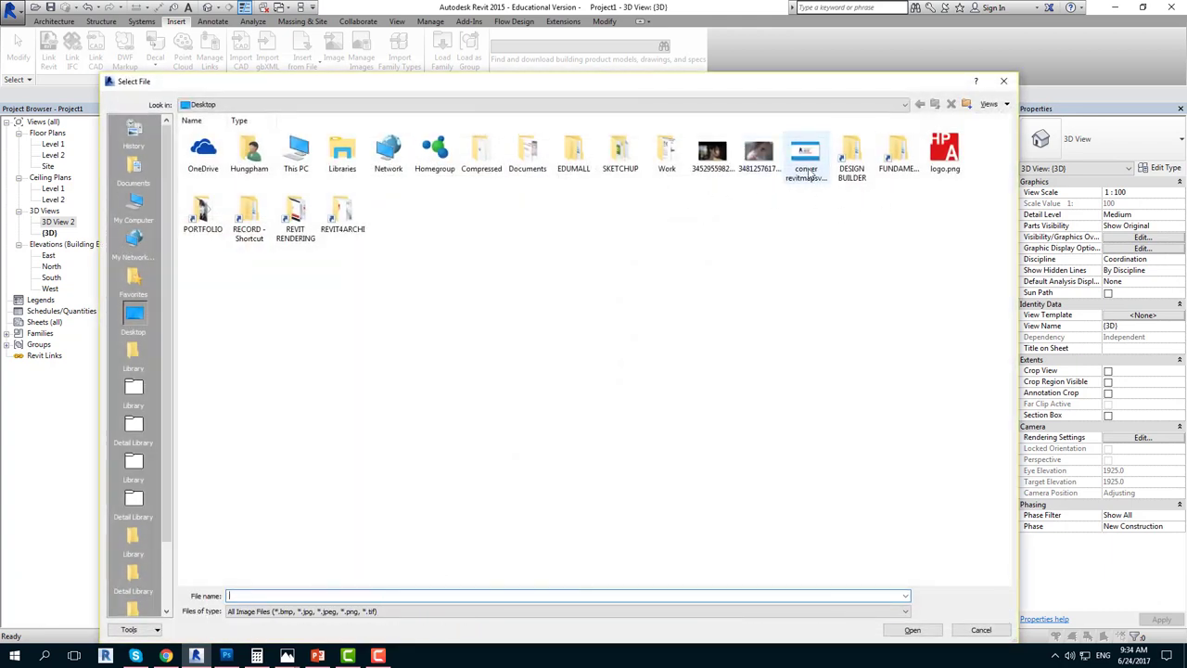
click(805, 159)
click(912, 630)
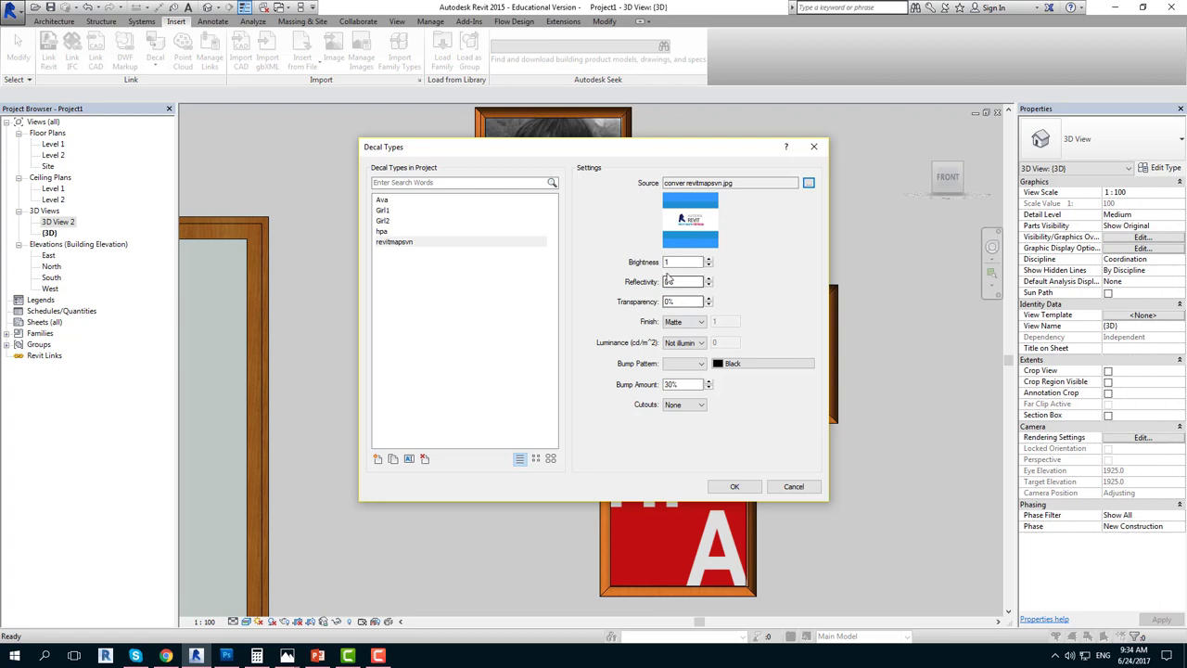
key(Tab)
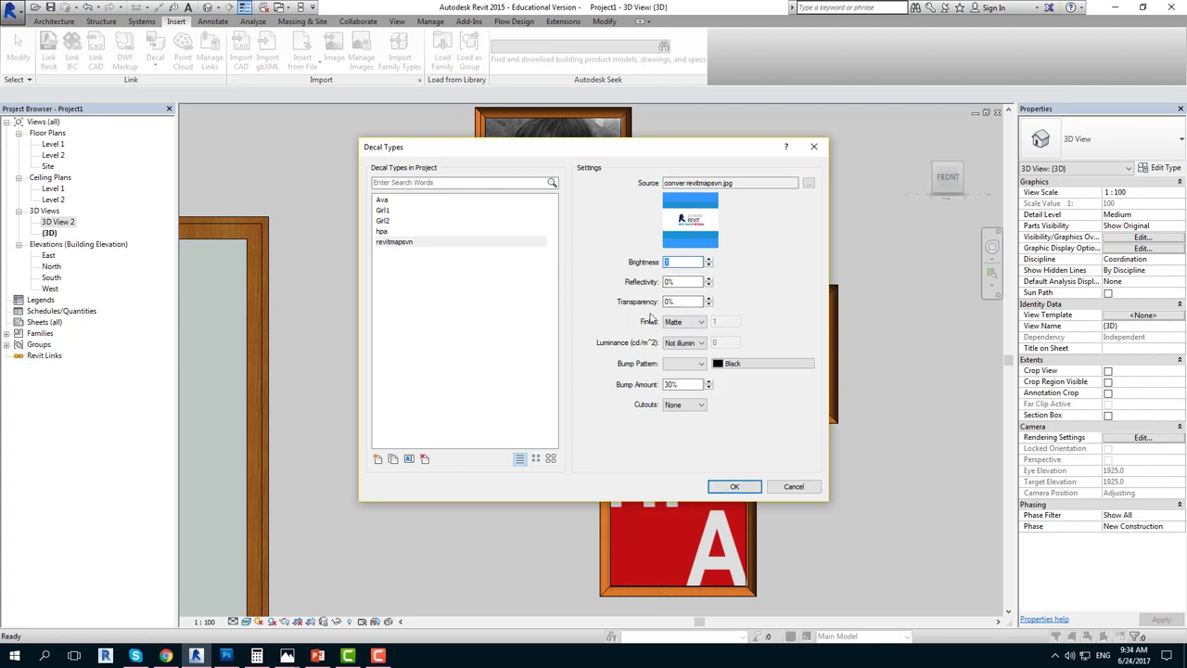
key(Tab)
key(Tab)
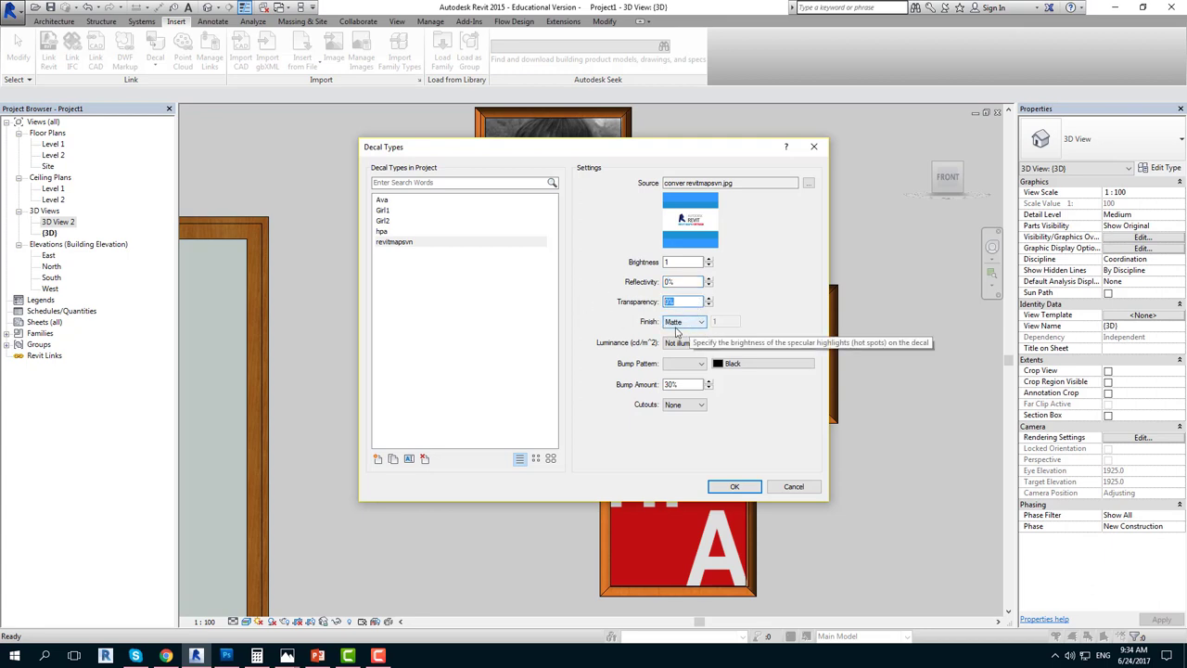
click(680, 324)
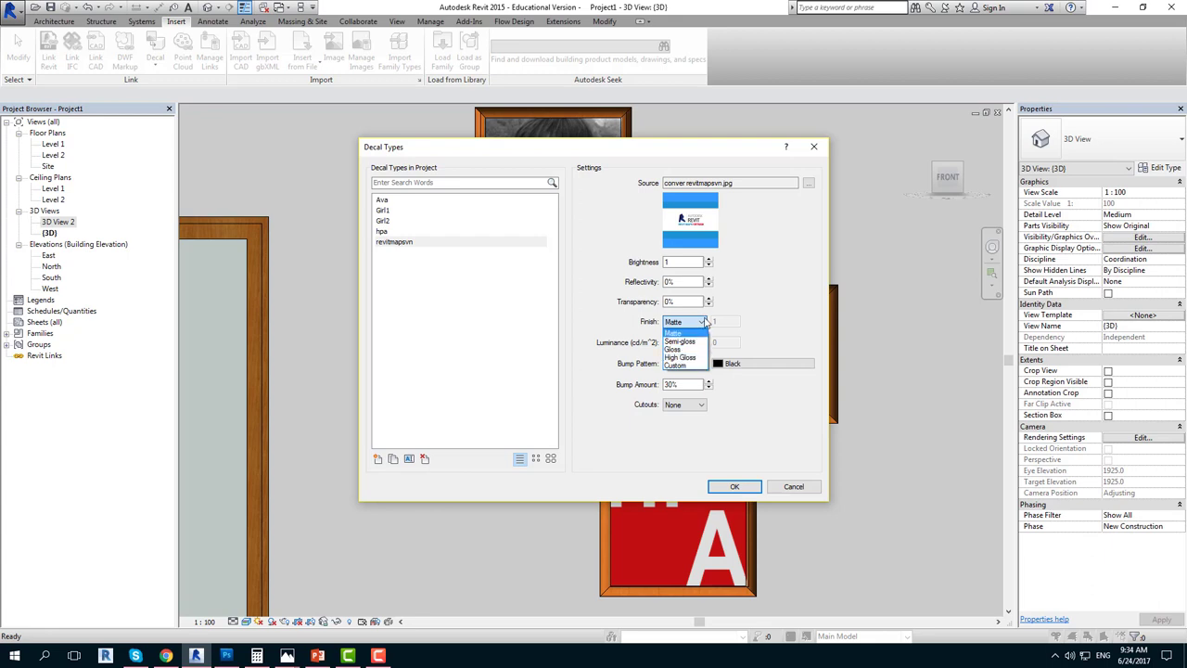
click(742, 322)
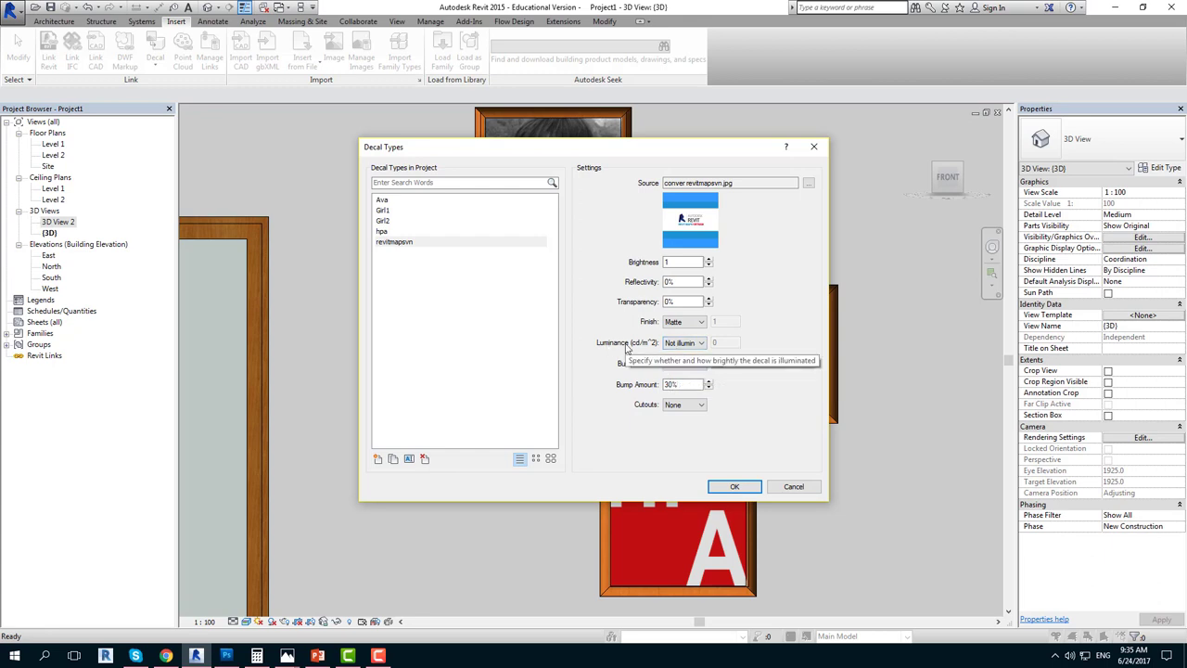
click(681, 343)
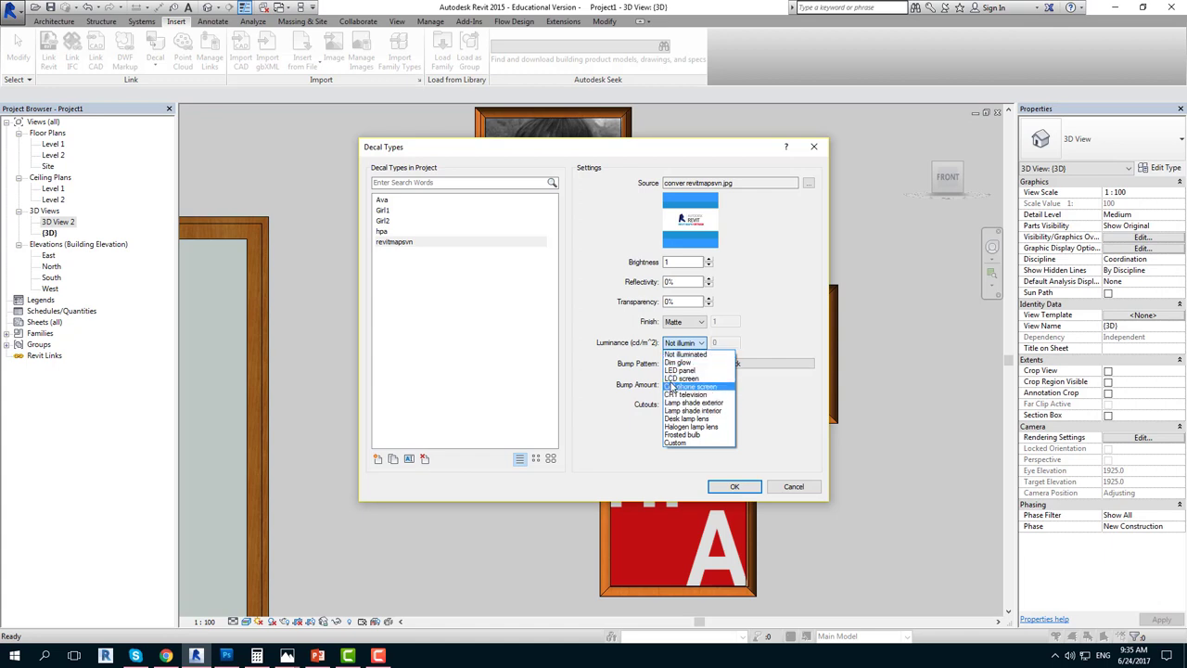
Step: Try LCD screen and LED panel luminance on revitmapsvn, then revert to Not illuminated
click(803, 331)
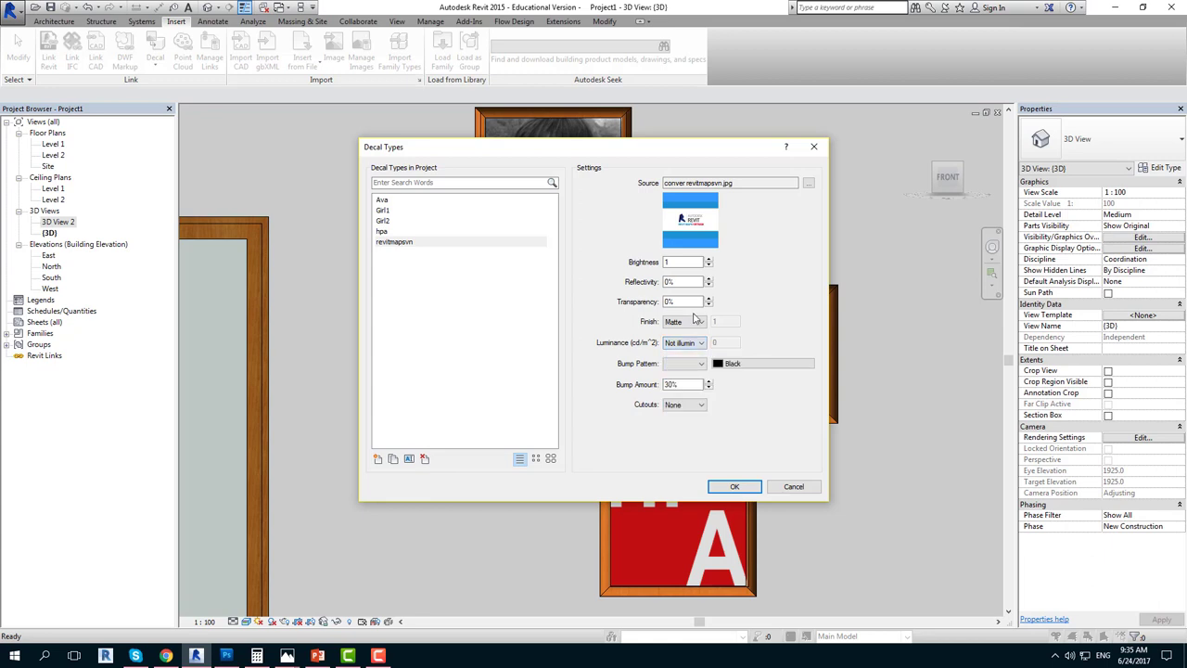
click(691, 345)
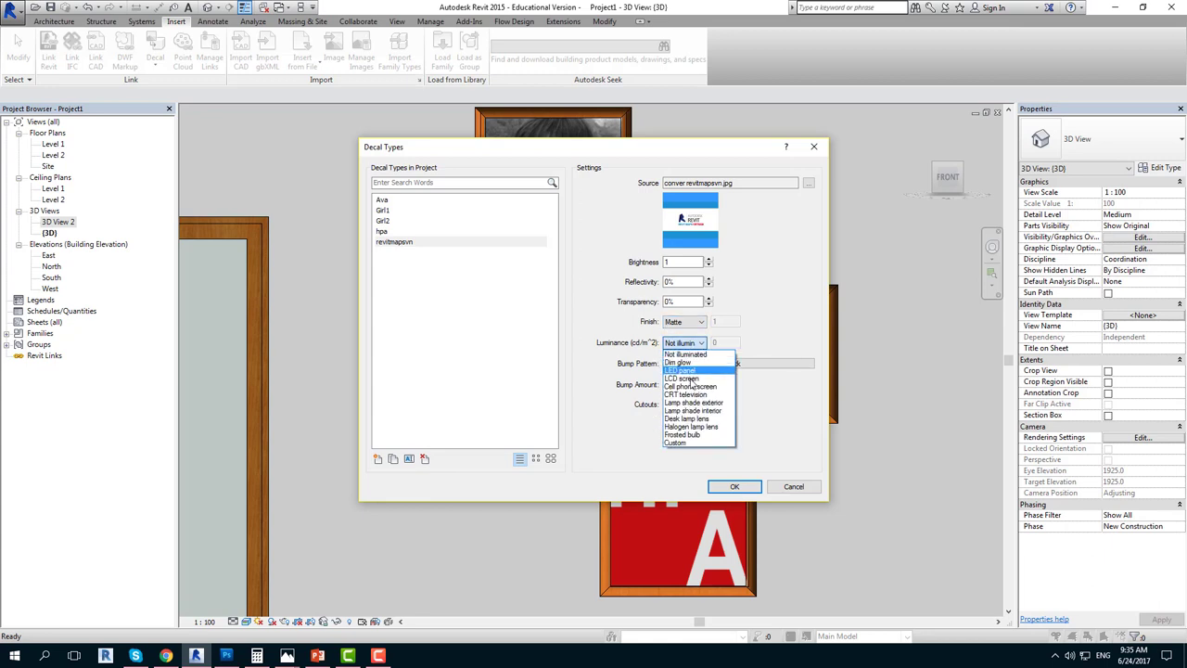
click(689, 373)
click(688, 367)
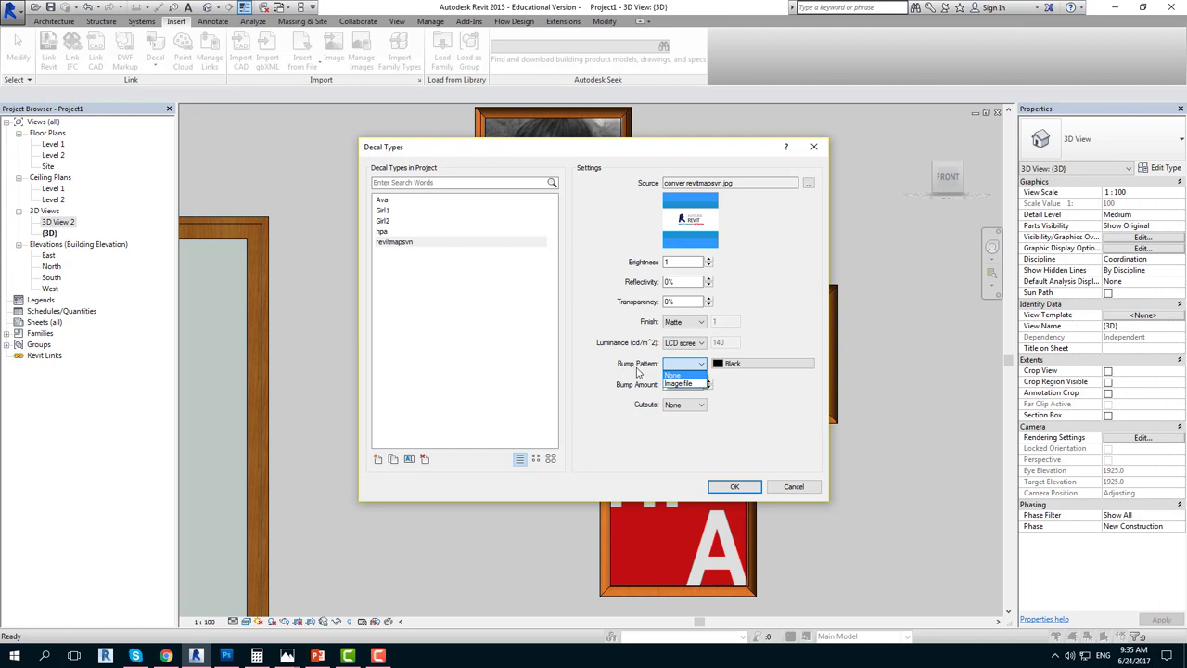
click(675, 345)
click(671, 345)
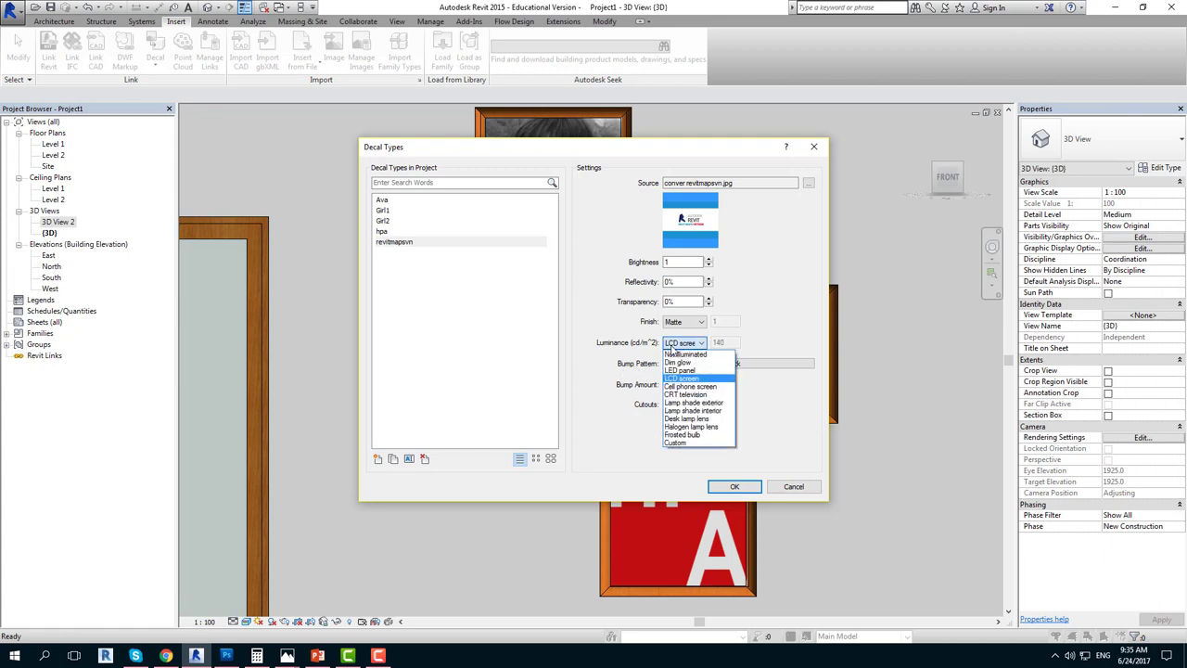
click(680, 370)
click(683, 345)
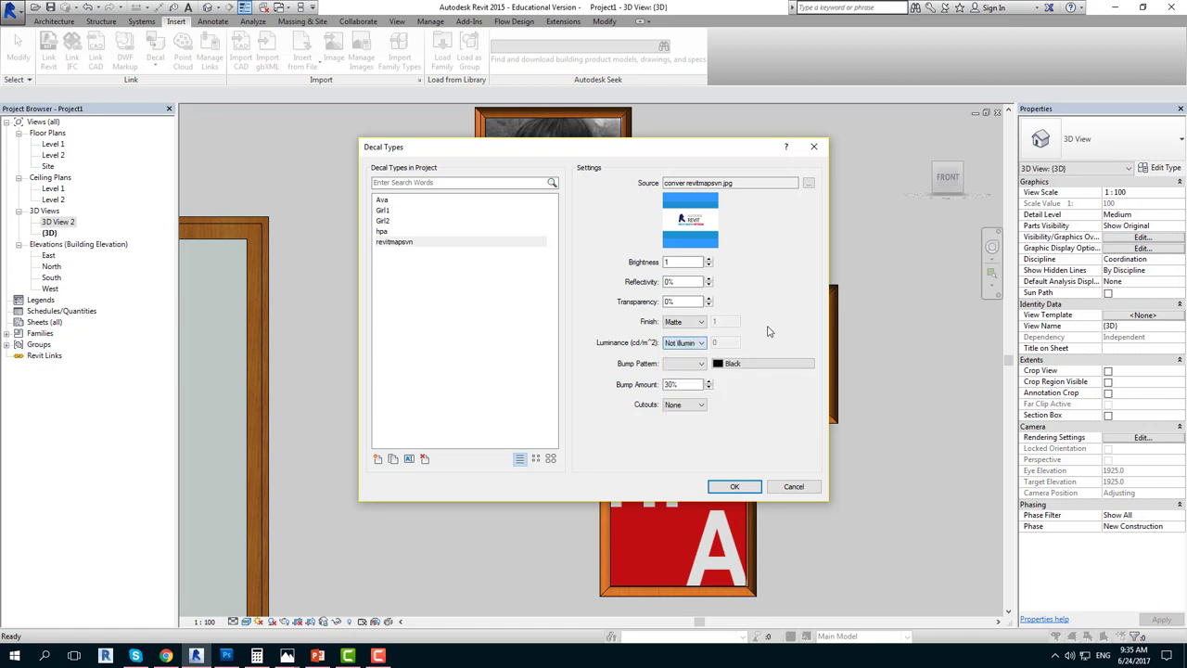
click(687, 354)
Step: Try an Image file bump pattern, set Bump Pattern to None, and accept the decal types
click(667, 365)
click(702, 364)
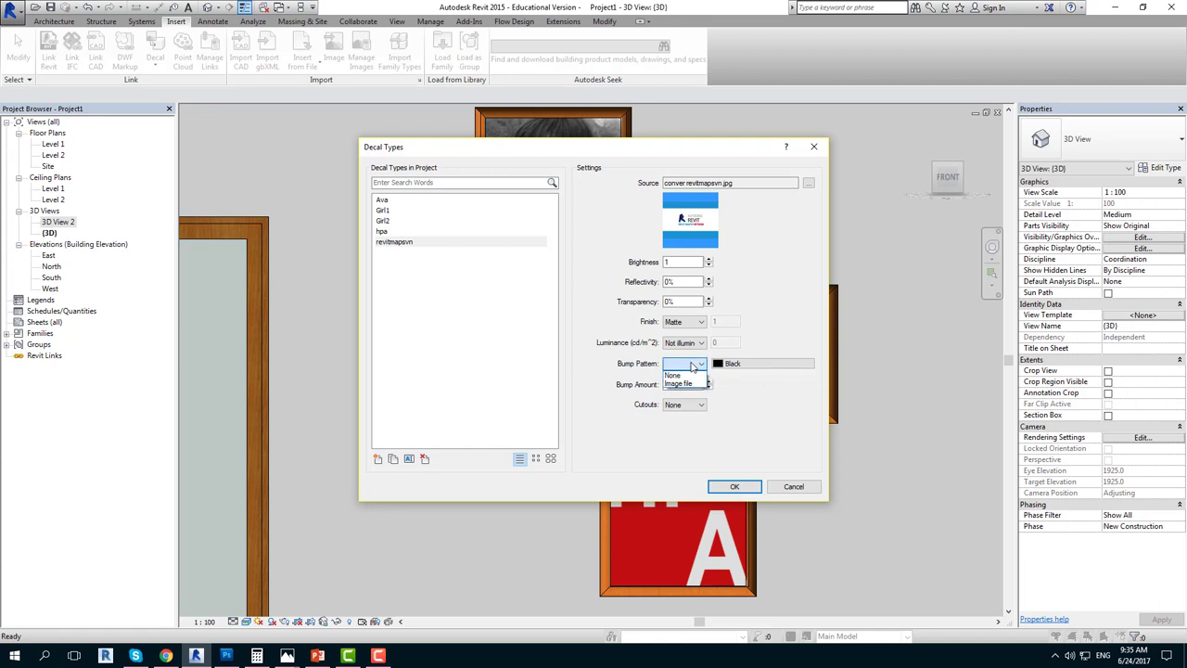
click(691, 382)
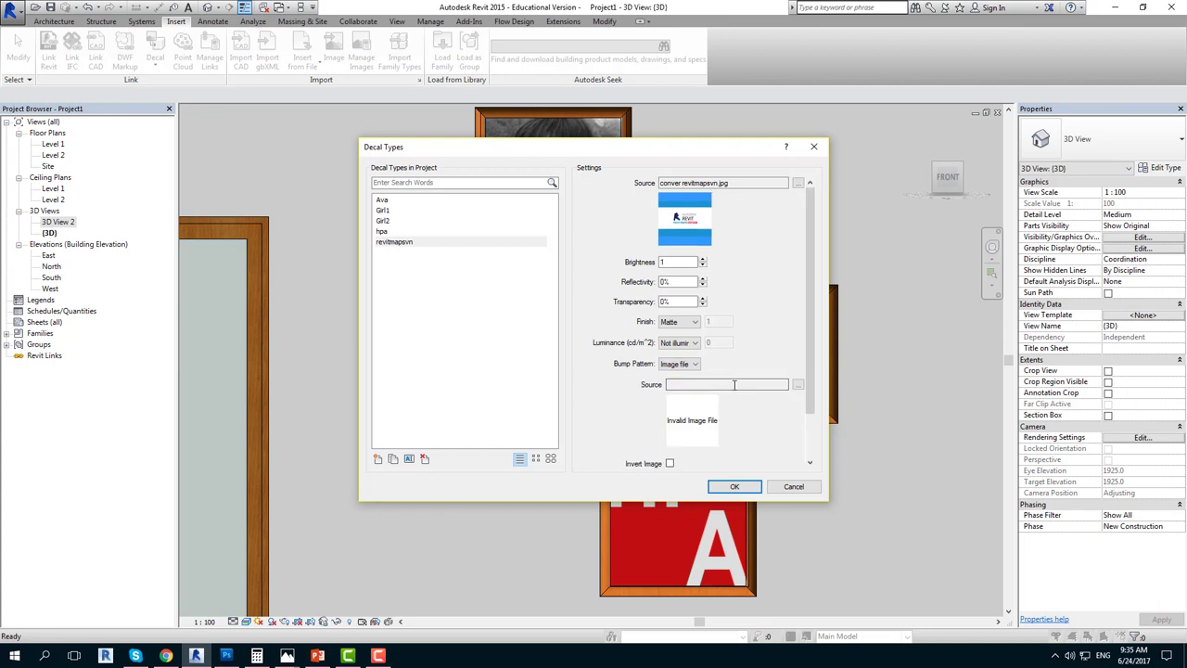
click(692, 367)
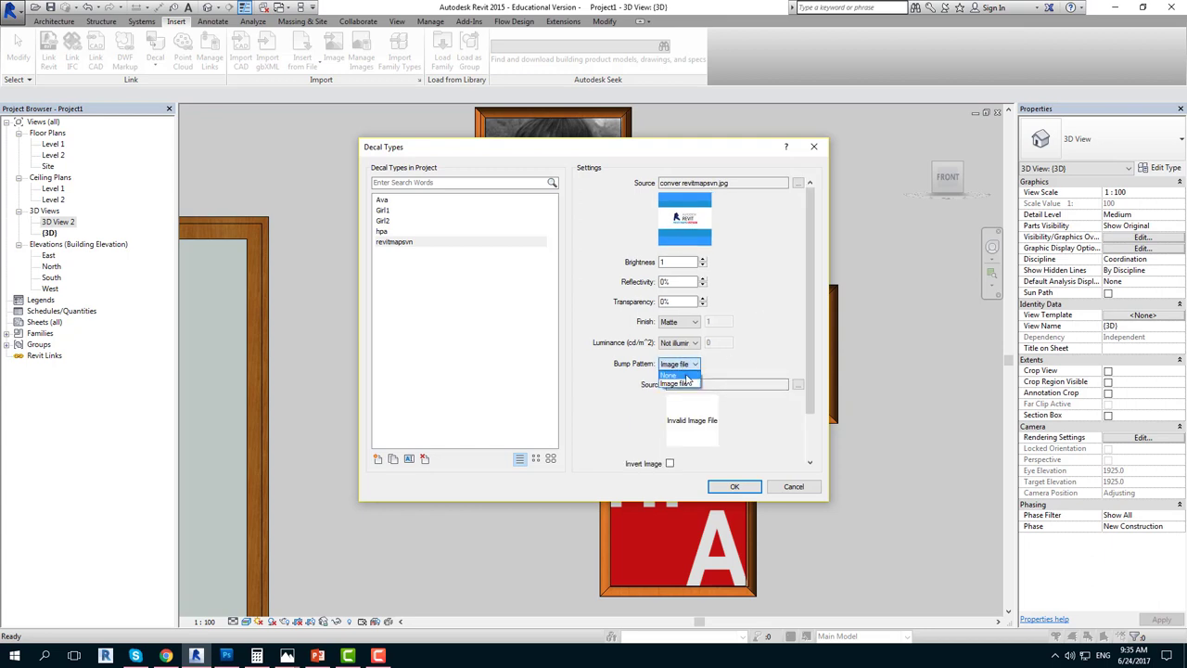
click(688, 375)
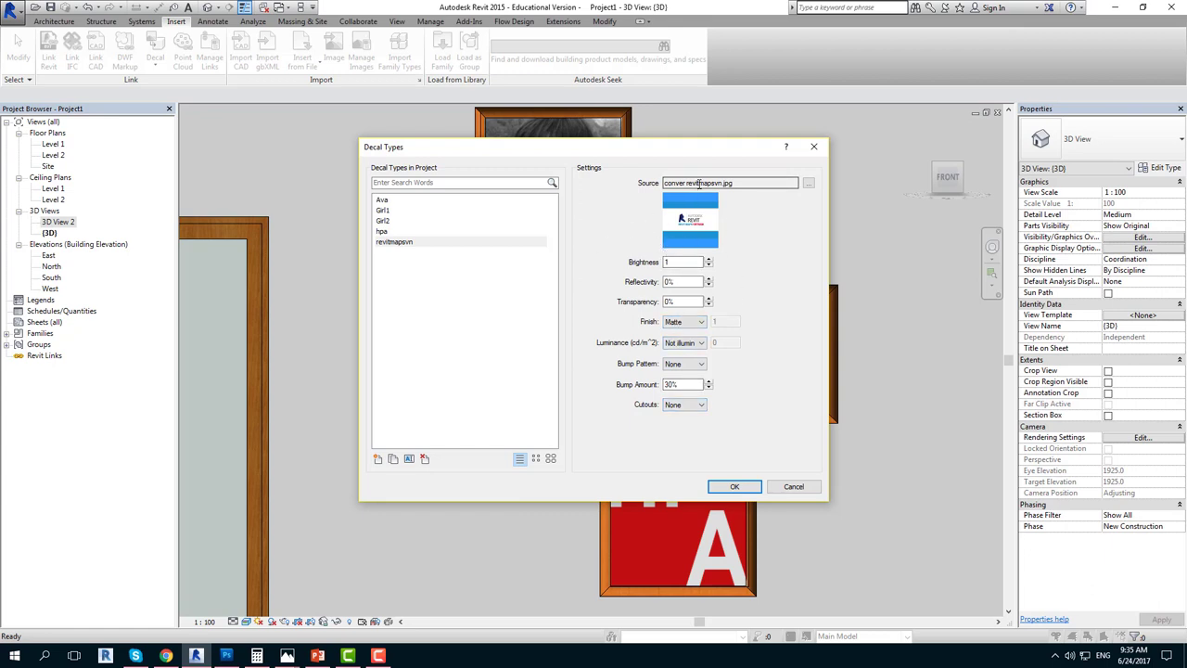
click(683, 262)
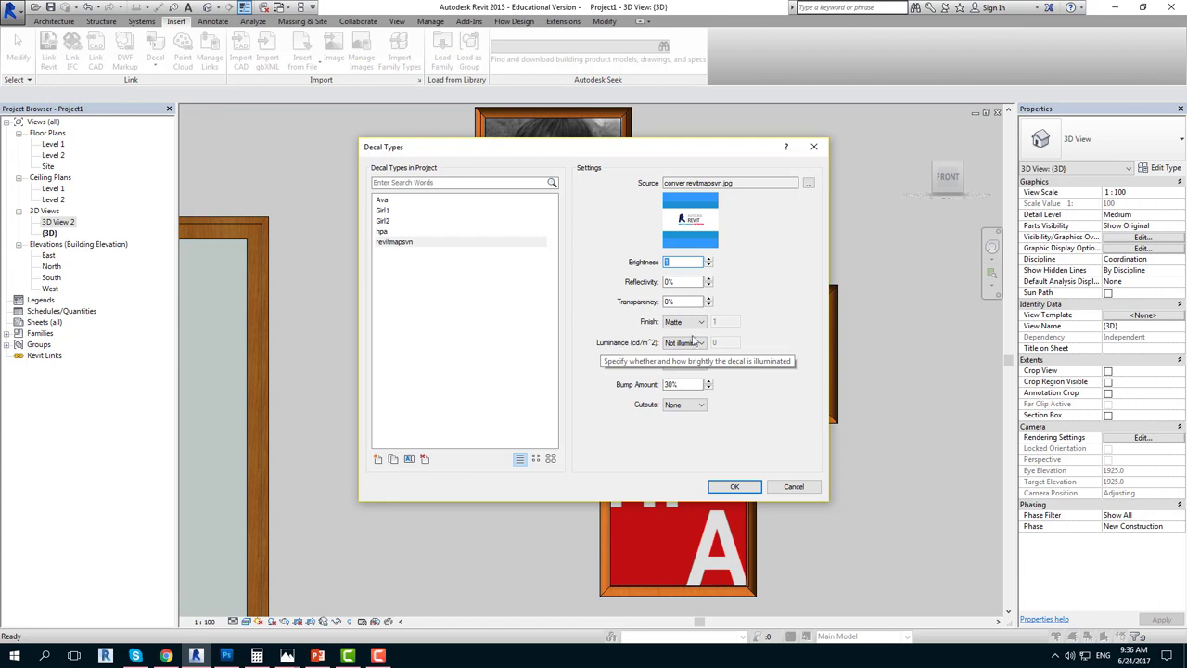
click(734, 487)
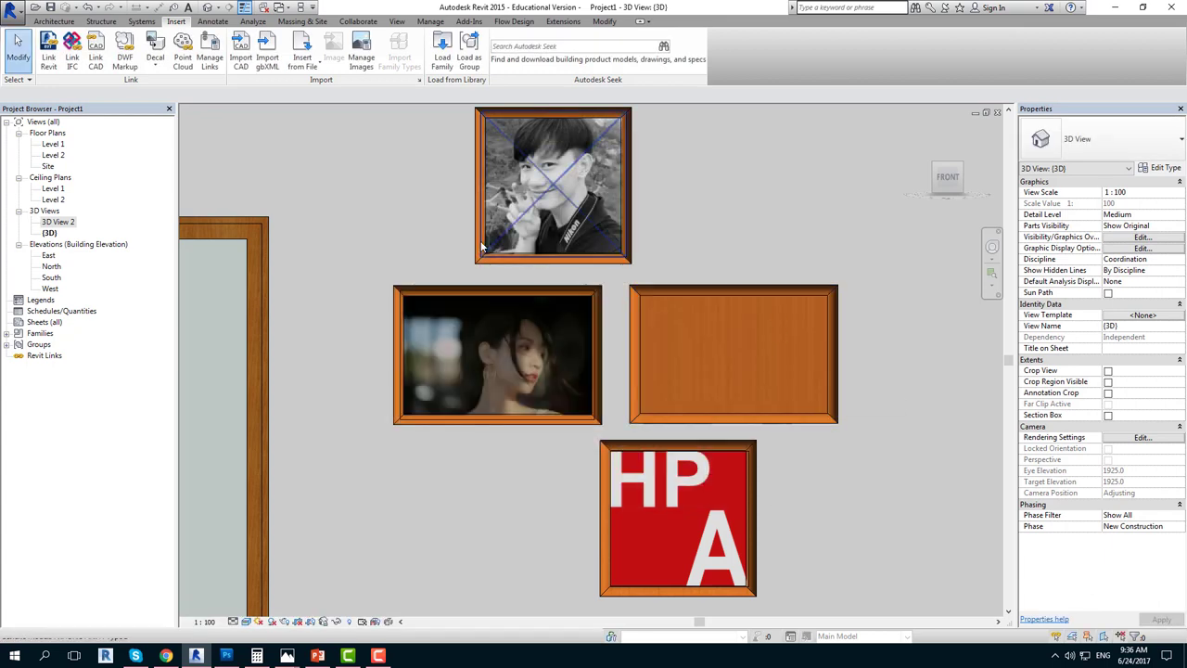
Step: Place a revitmapsvn decal on the empty right-hand frame and select it
click(154, 62)
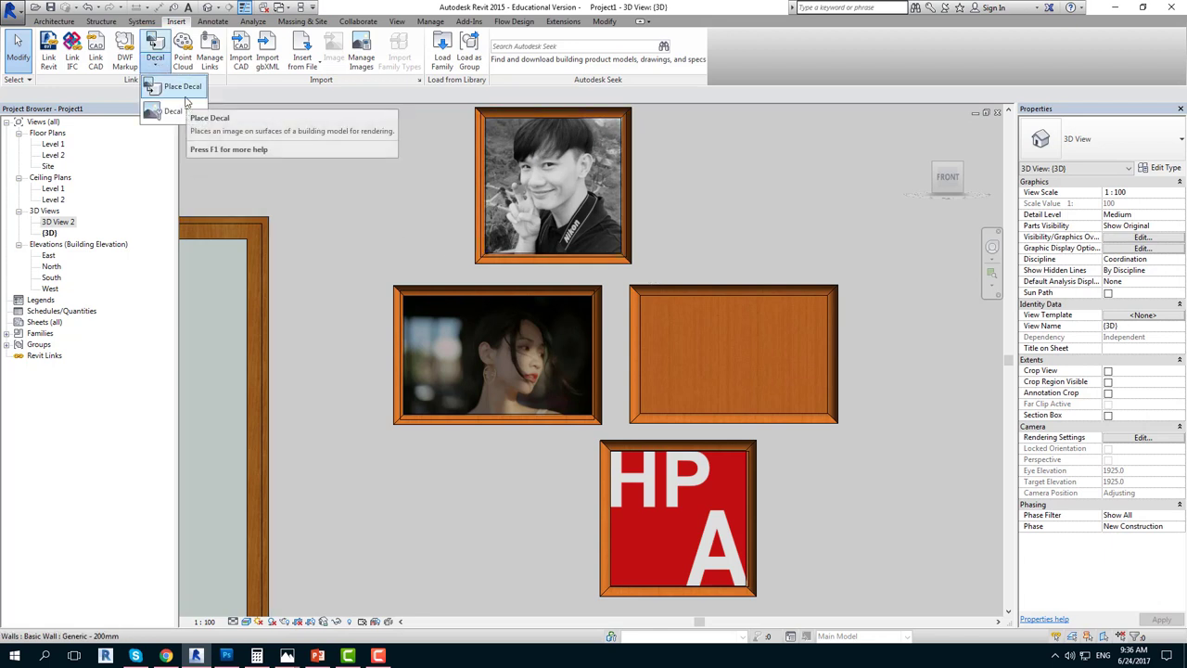
click(183, 86)
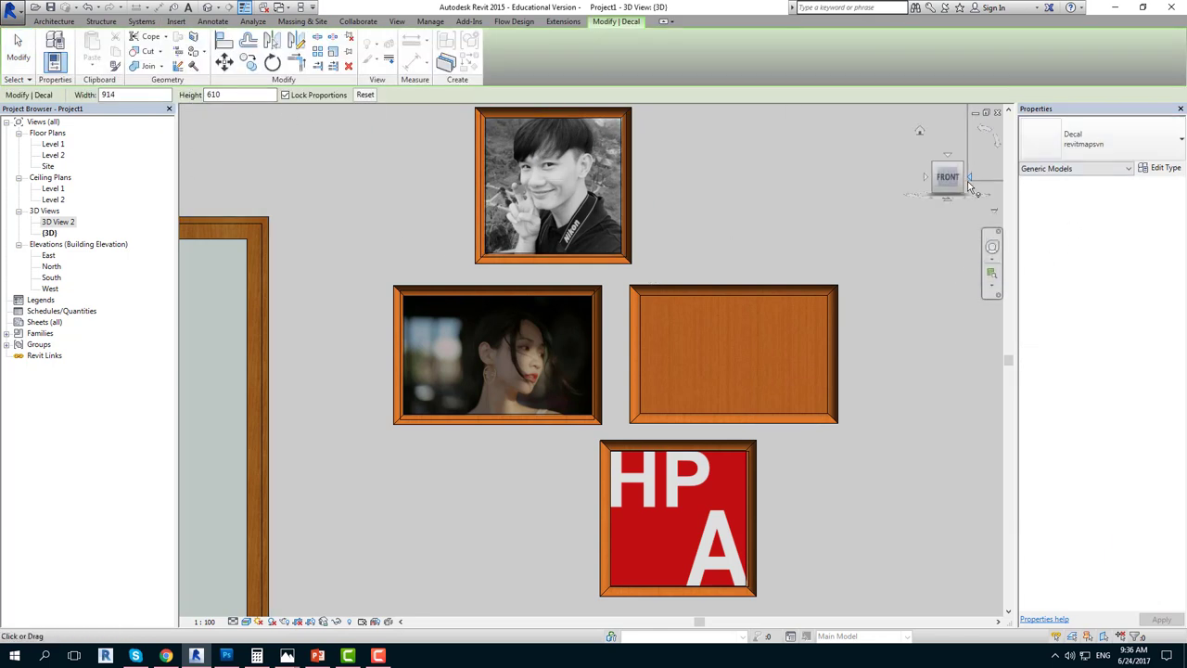
click(1101, 144)
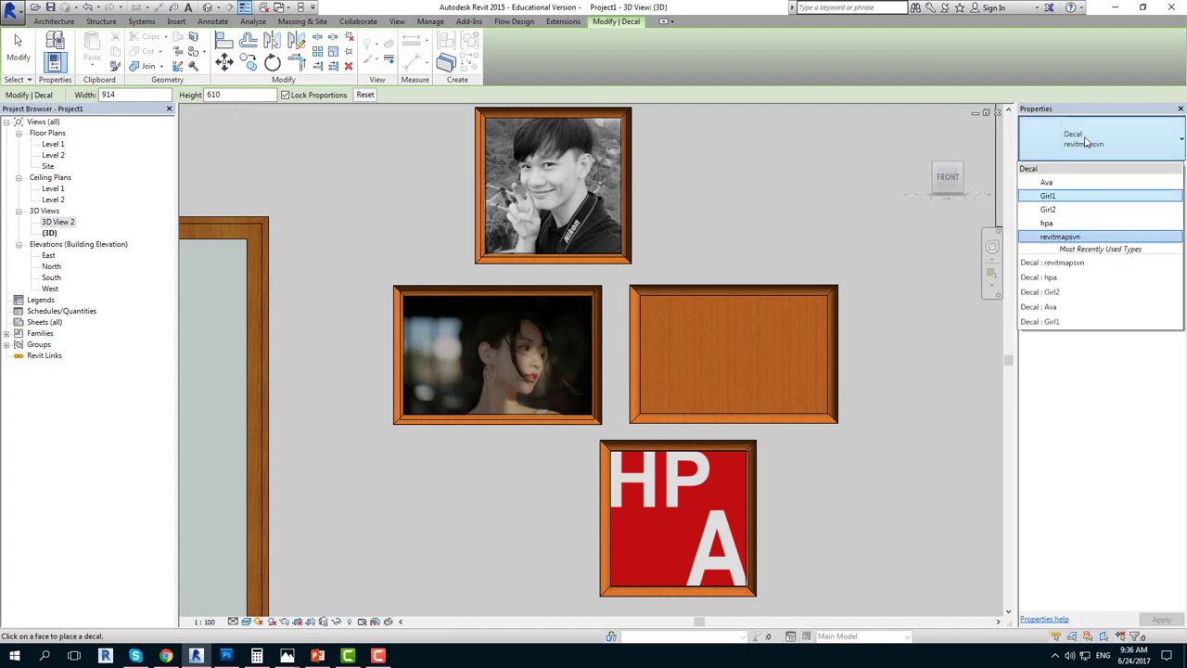
click(684, 360)
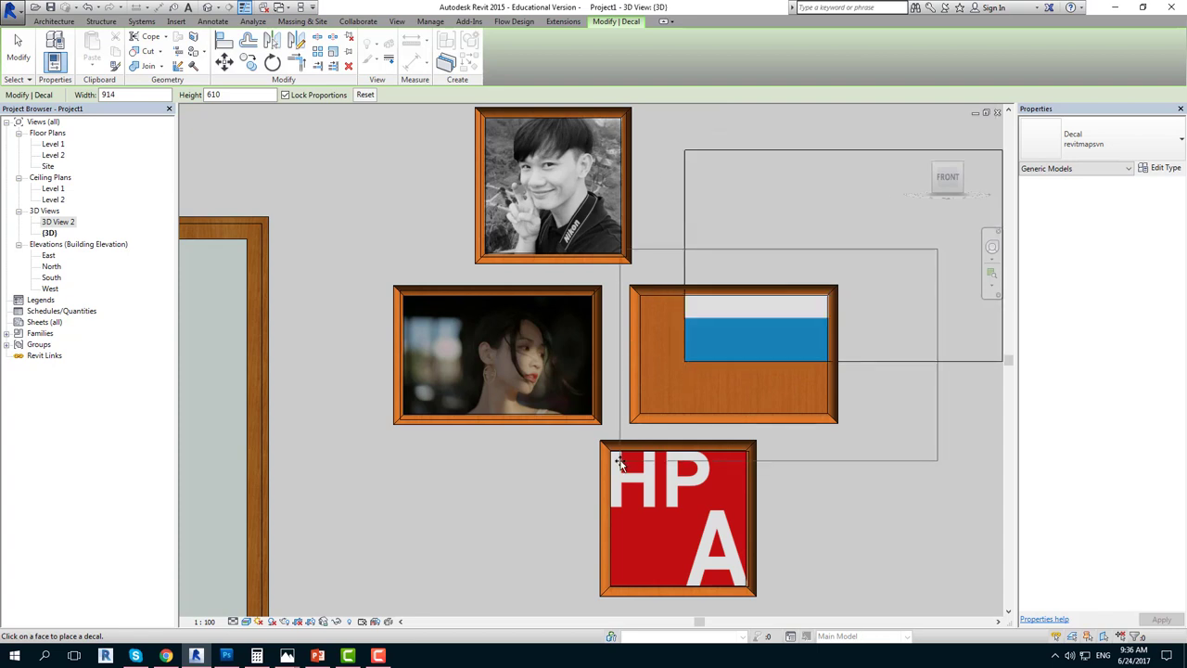
click(18, 49)
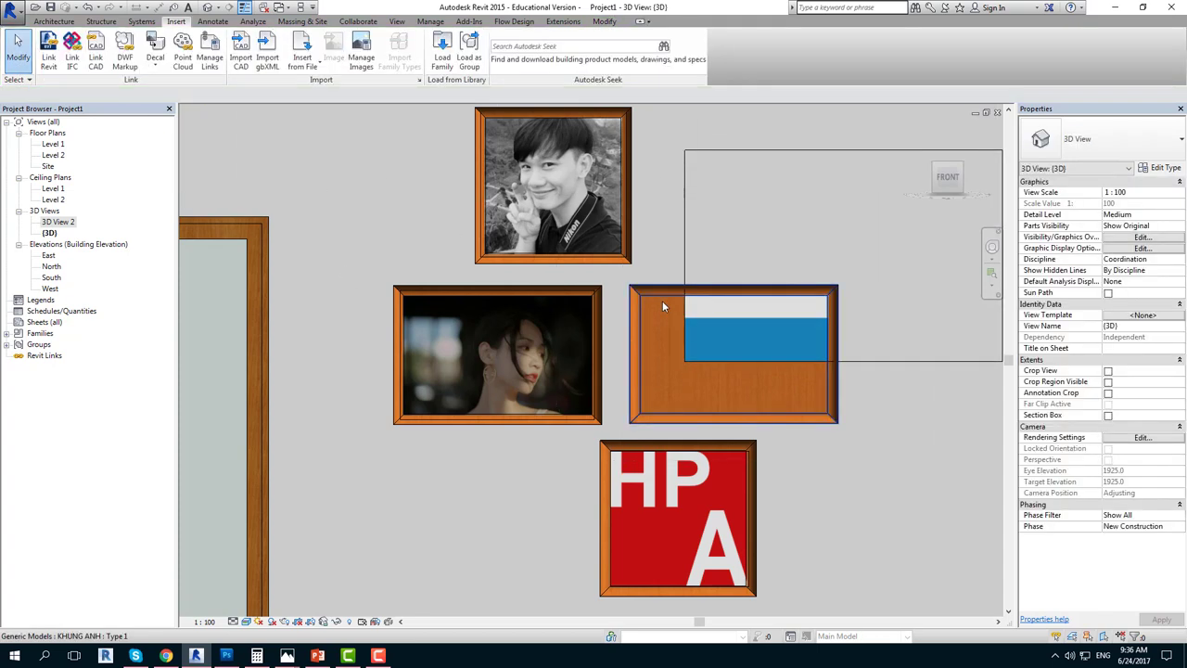
click(686, 258)
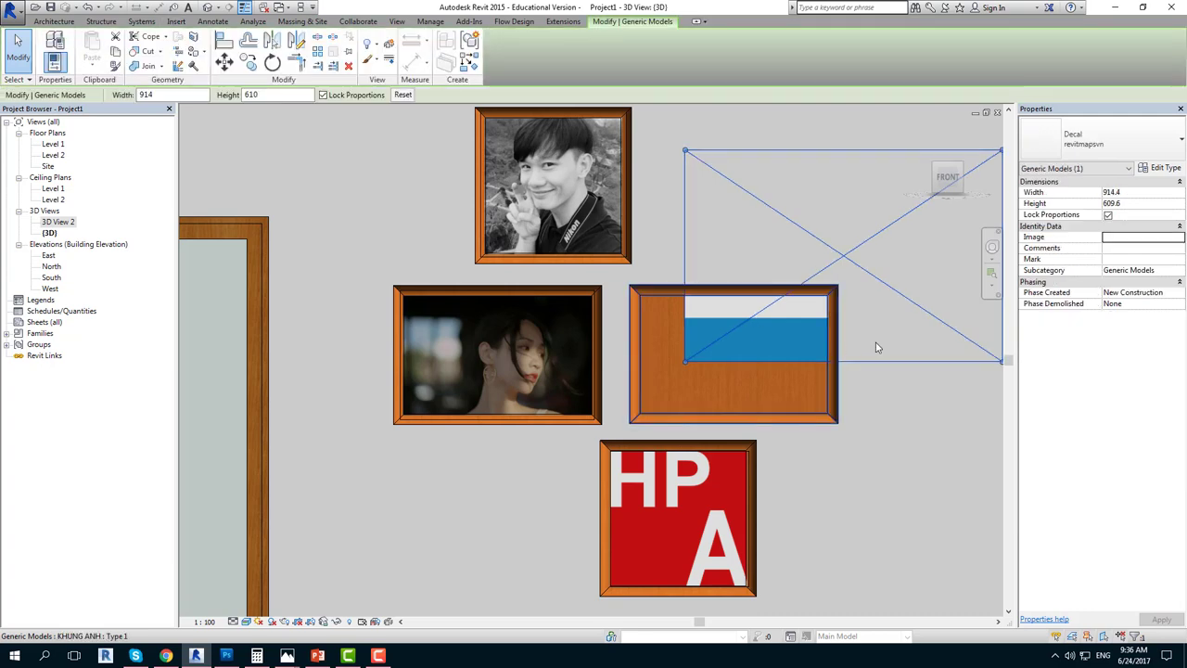
Step: Set the logo decal width to 600, view from FRONT, and nudge it down-left
click(1133, 193)
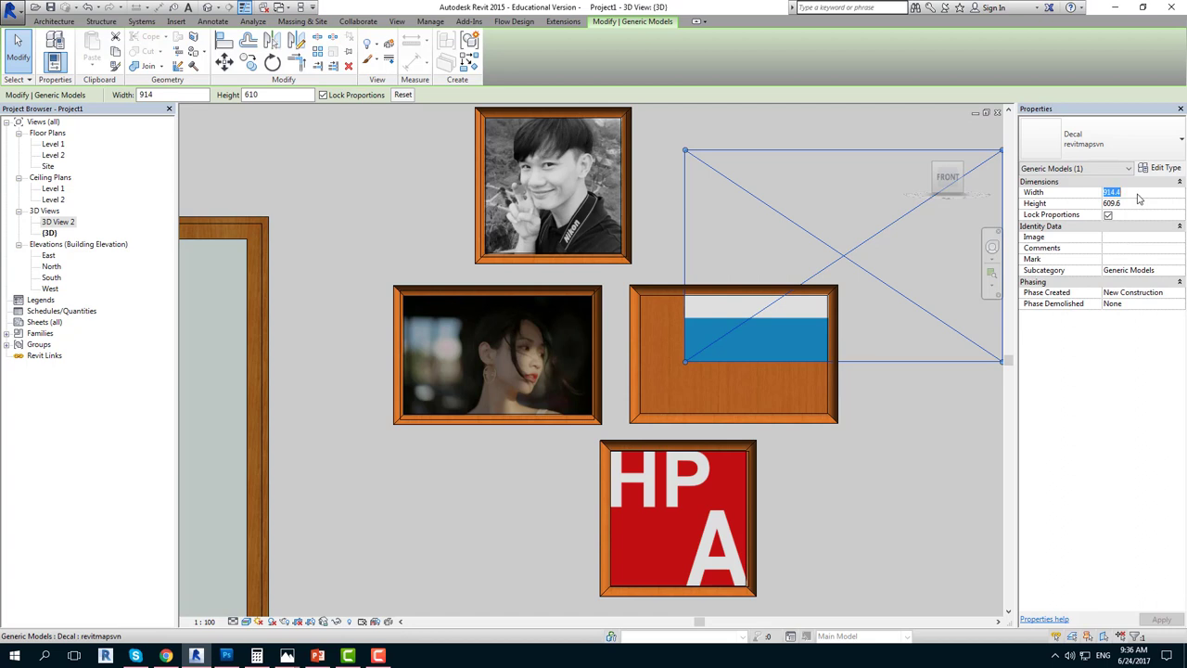
text(600)
key(Return)
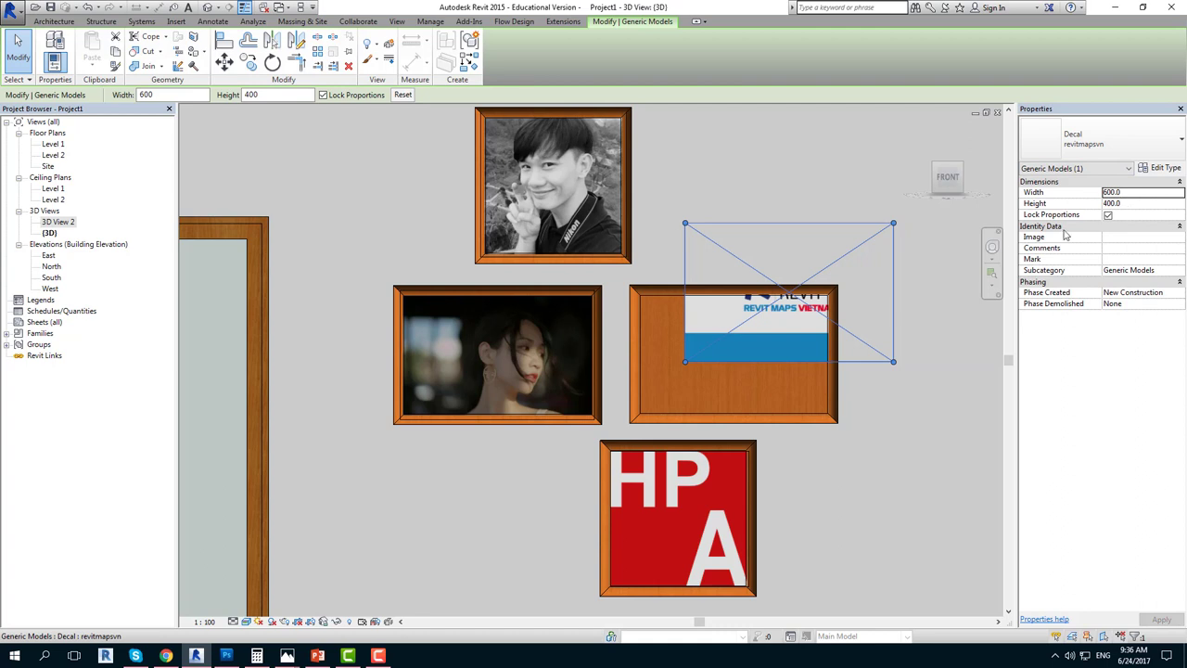
click(946, 176)
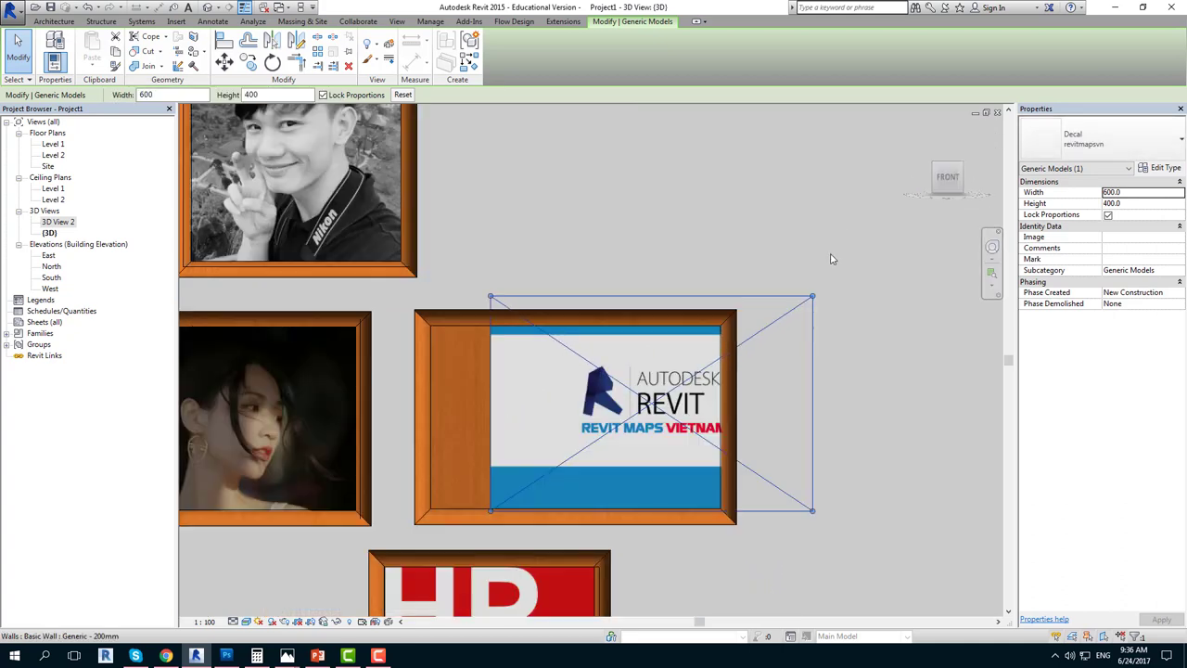
scroll(830, 260, down, 1)
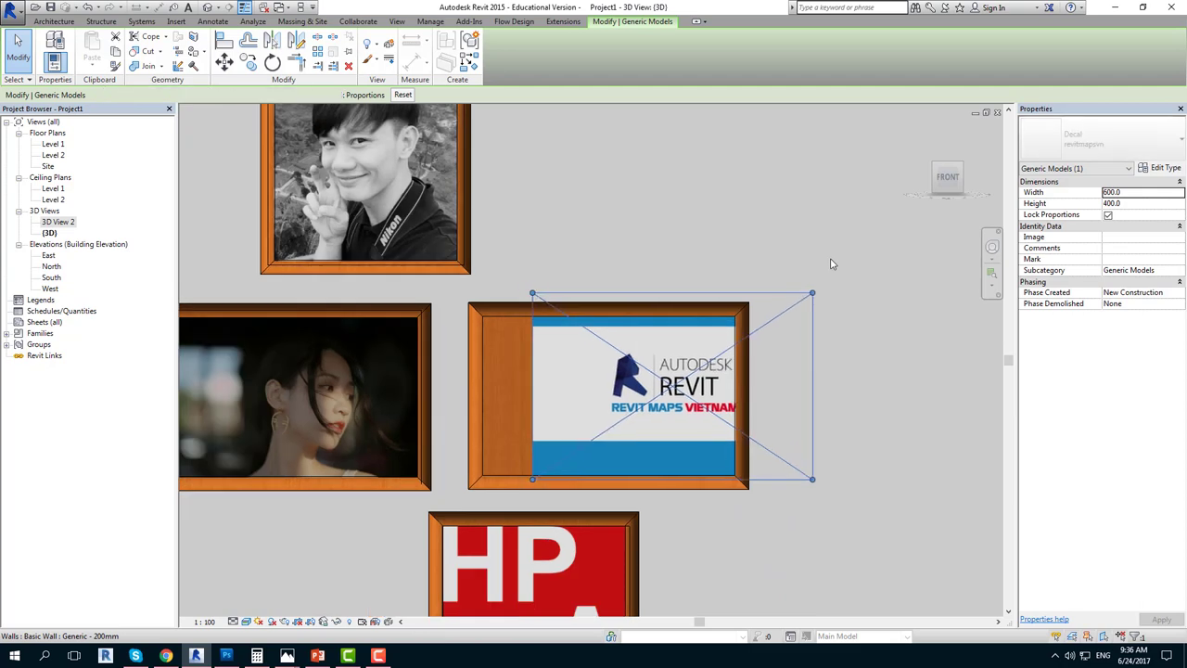
key(Left)
key(Down)
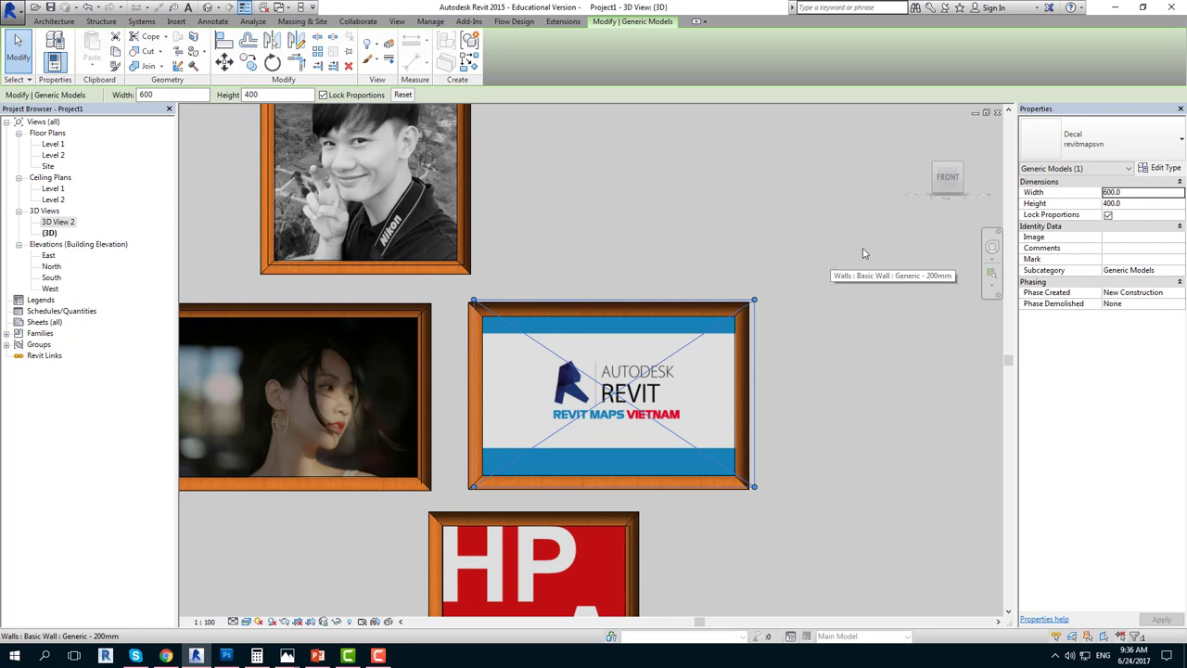
Step: Change the decal width to 570 (height 380), then deselect and pan to see all frames
click(1151, 193)
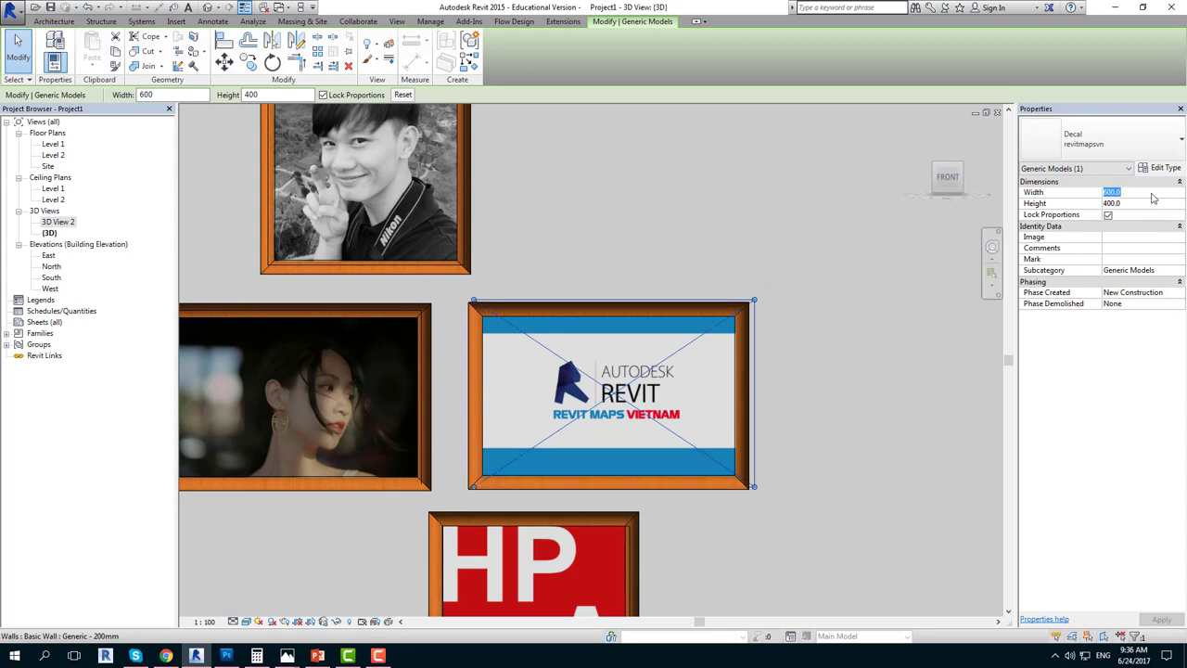
text(570)
click(1150, 205)
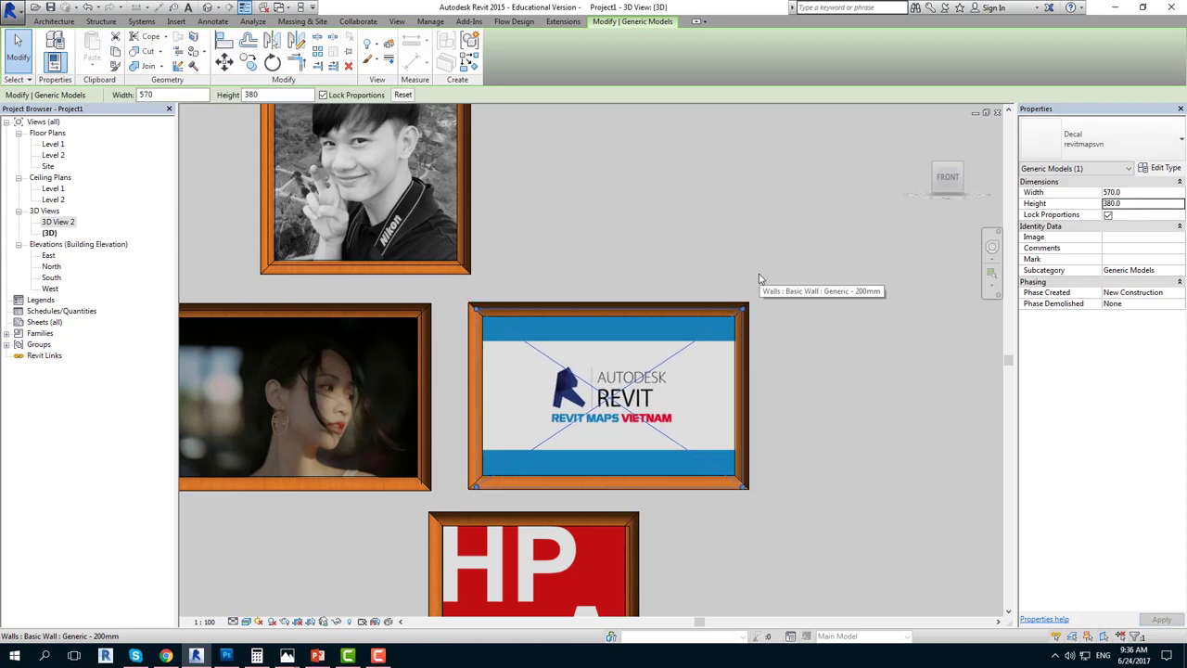
click(787, 443)
scroll(796, 410, down, 2)
mouse_move(796, 410)
middle_down()
mouse_move(722, 466)
mouse_move(631, 408)
mouse_move(614, 417)
mouse_move(589, 269)
middle_up()
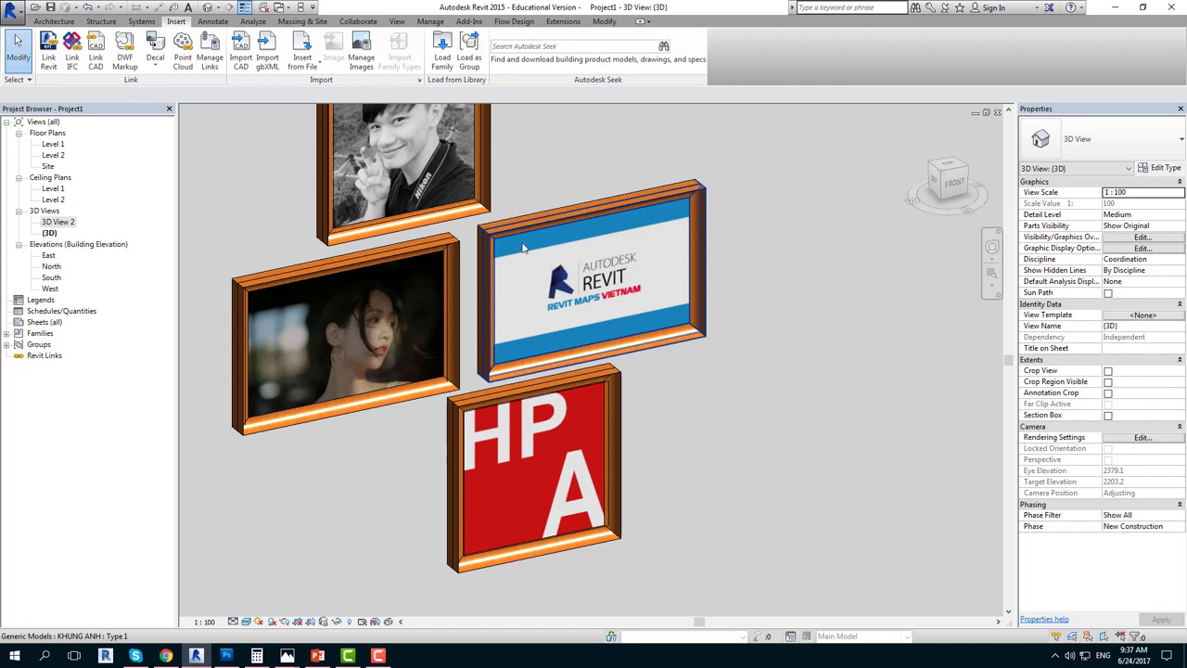
double_click(57, 221)
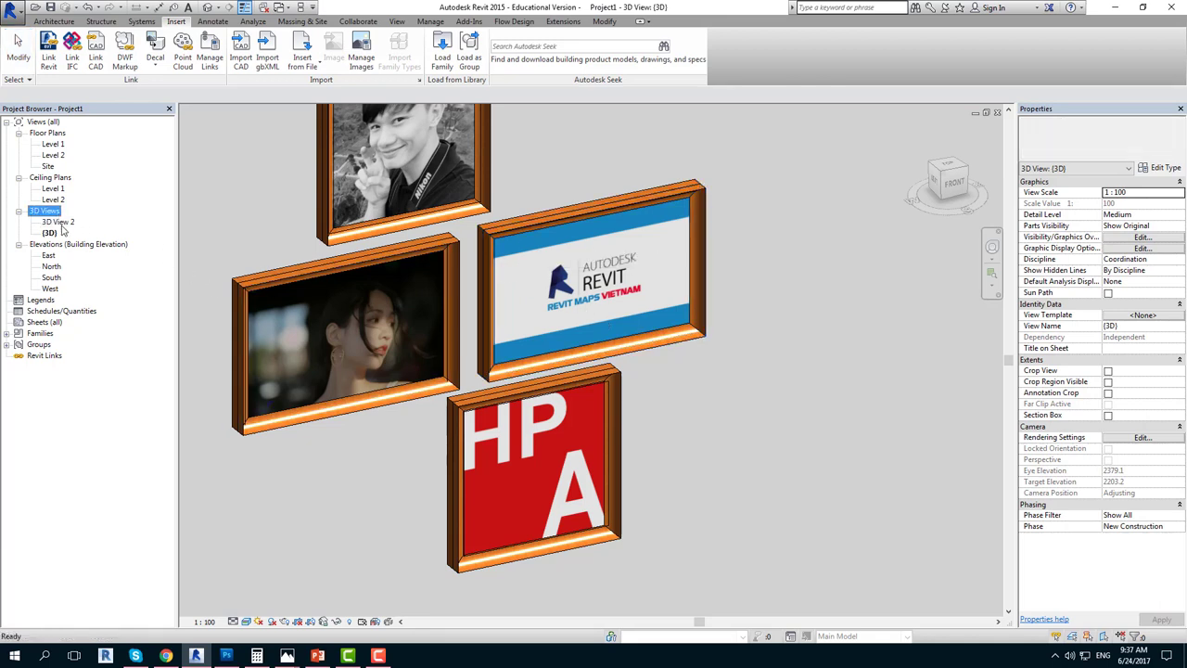
scroll(636, 463, down, 2)
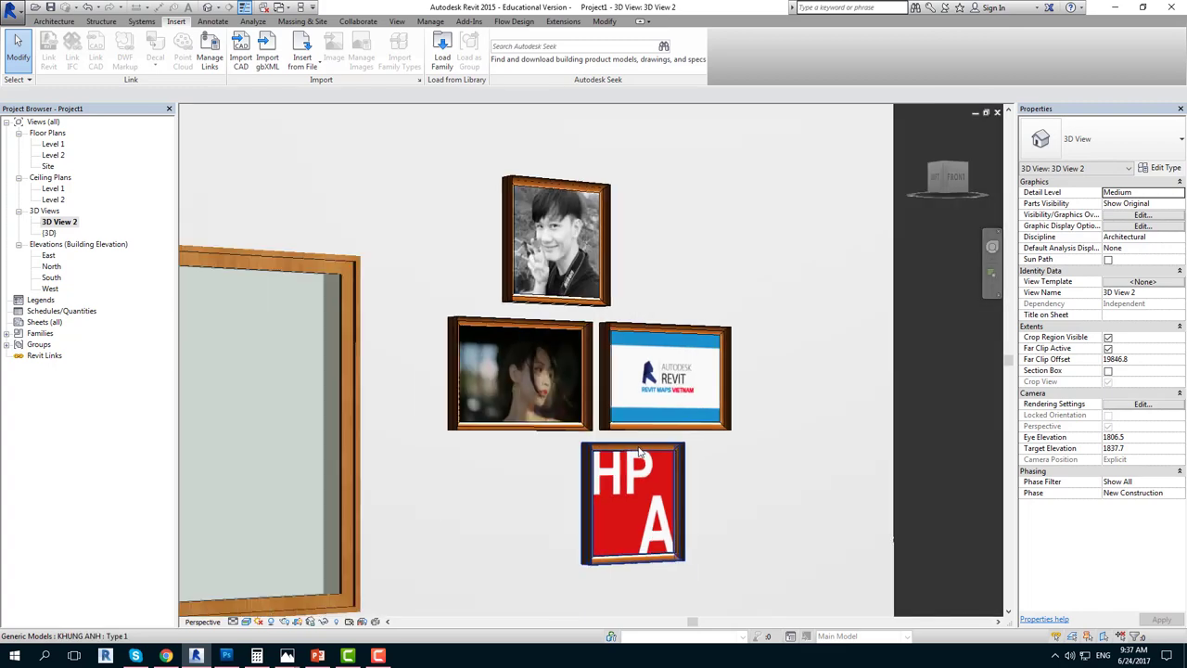
scroll(665, 370, down, 3)
scroll(665, 371, down, 2)
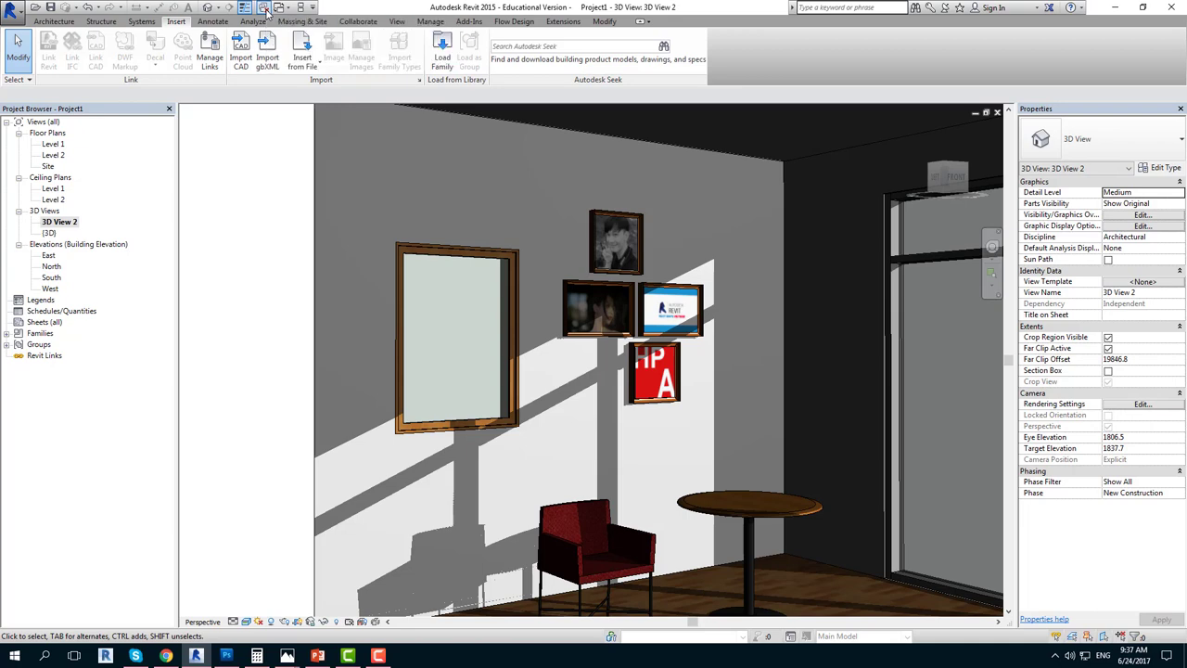
click(207, 8)
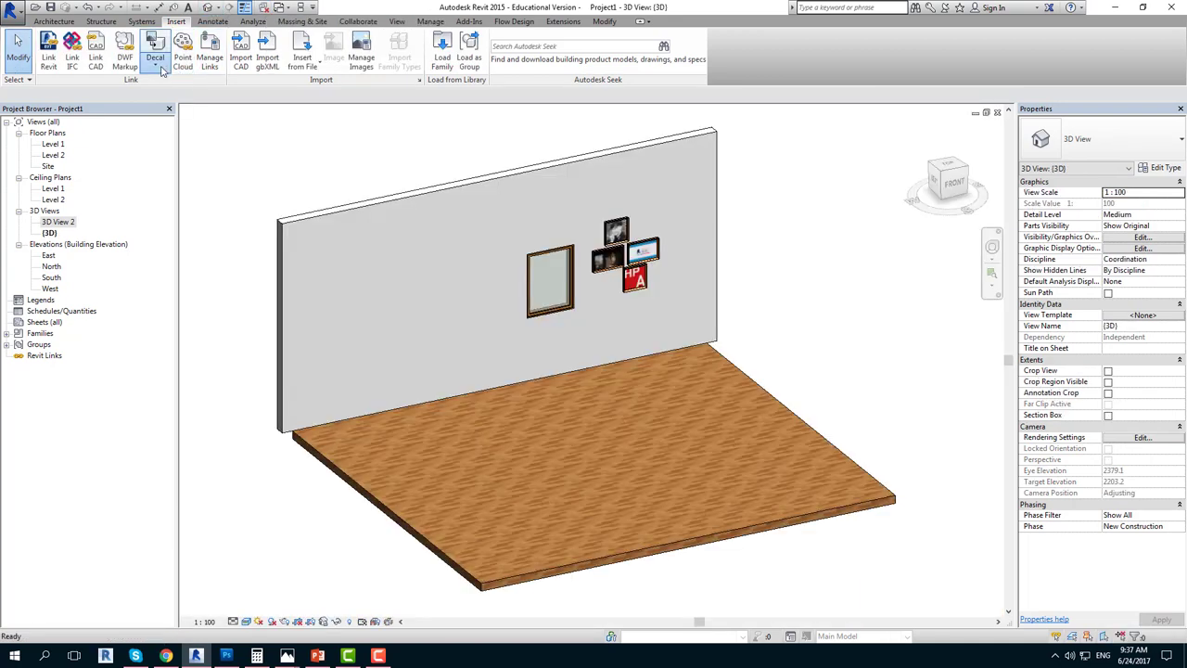
Step: Check the decal's source file name in Decal Types, then close the dialog
click(155, 63)
click(174, 117)
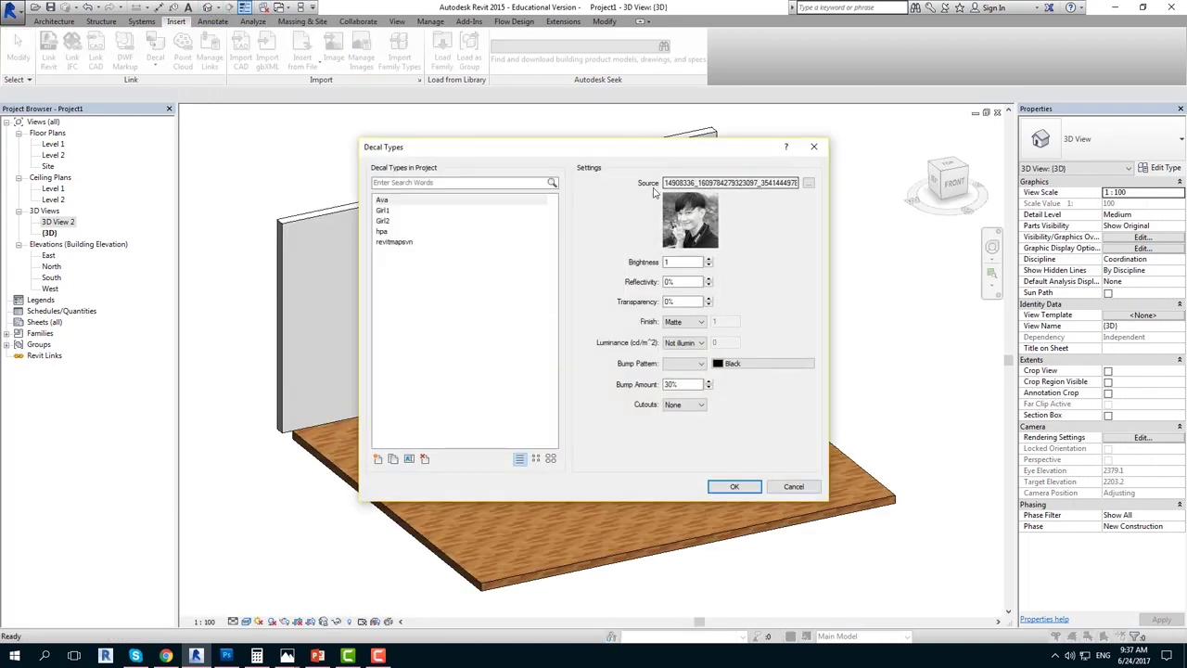
drag(671, 182, 823, 184)
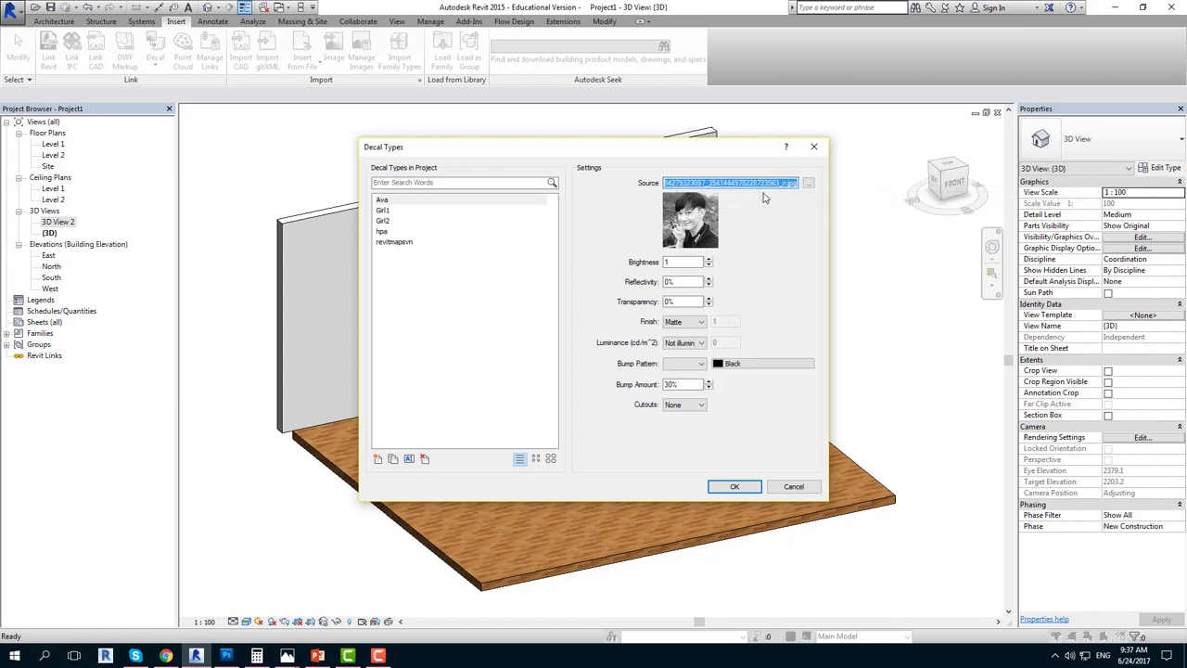
click(810, 149)
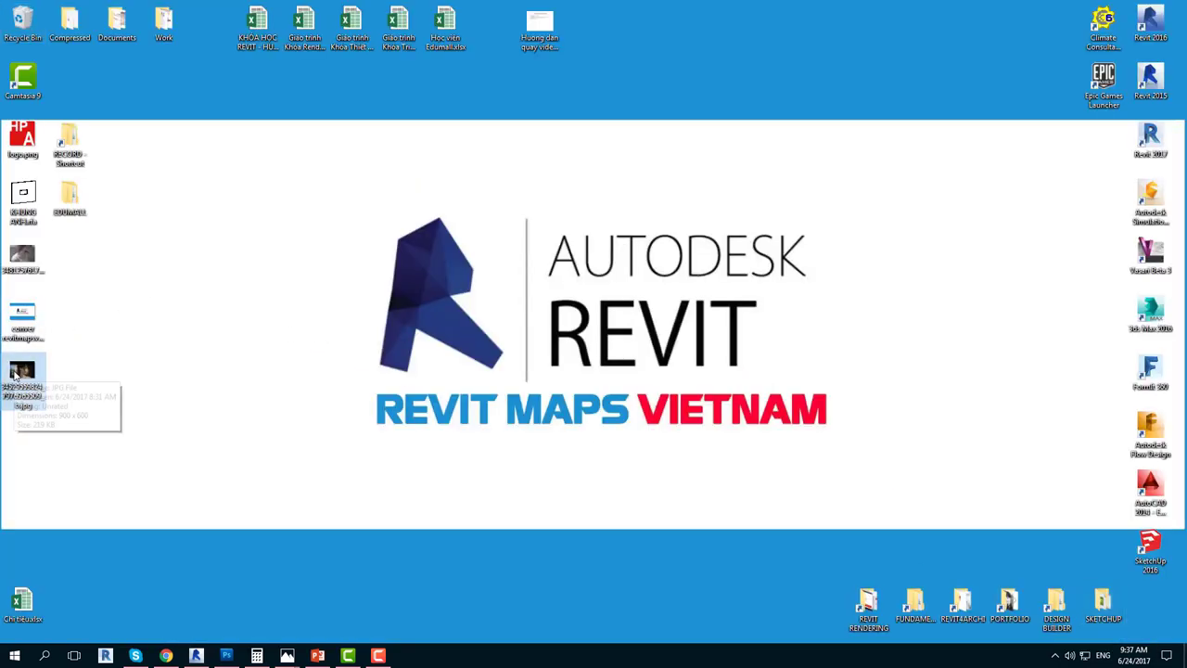
Step: Delete the selected picture file from the desktop and return to the Revit model
key(Delete)
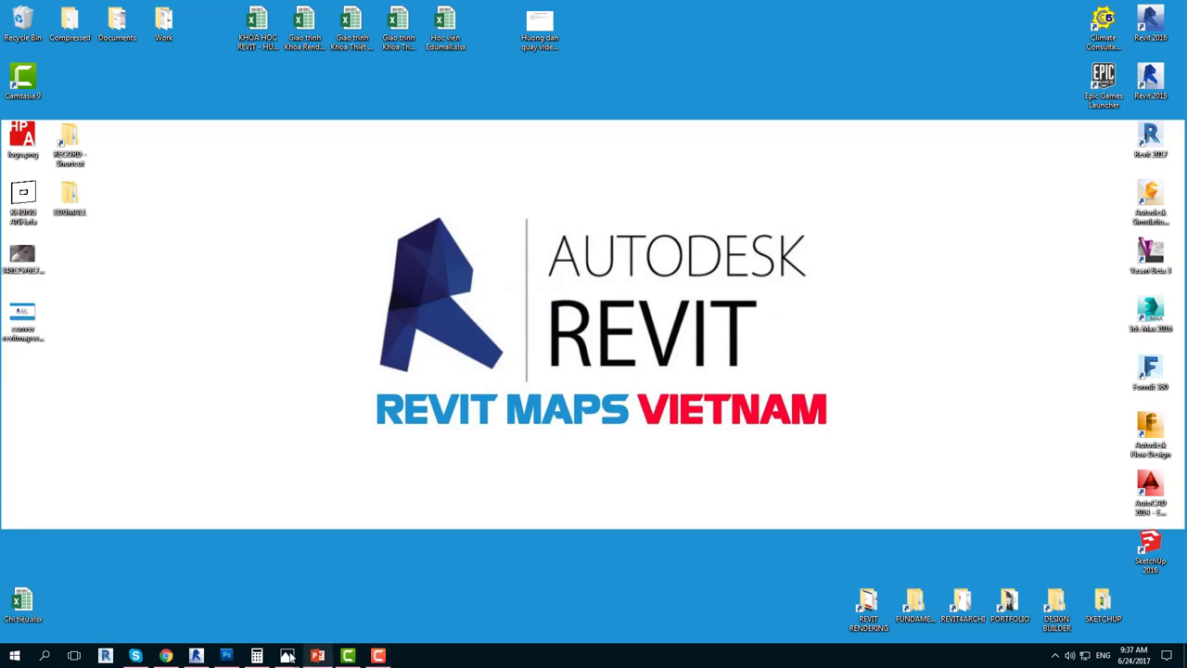
click(195, 655)
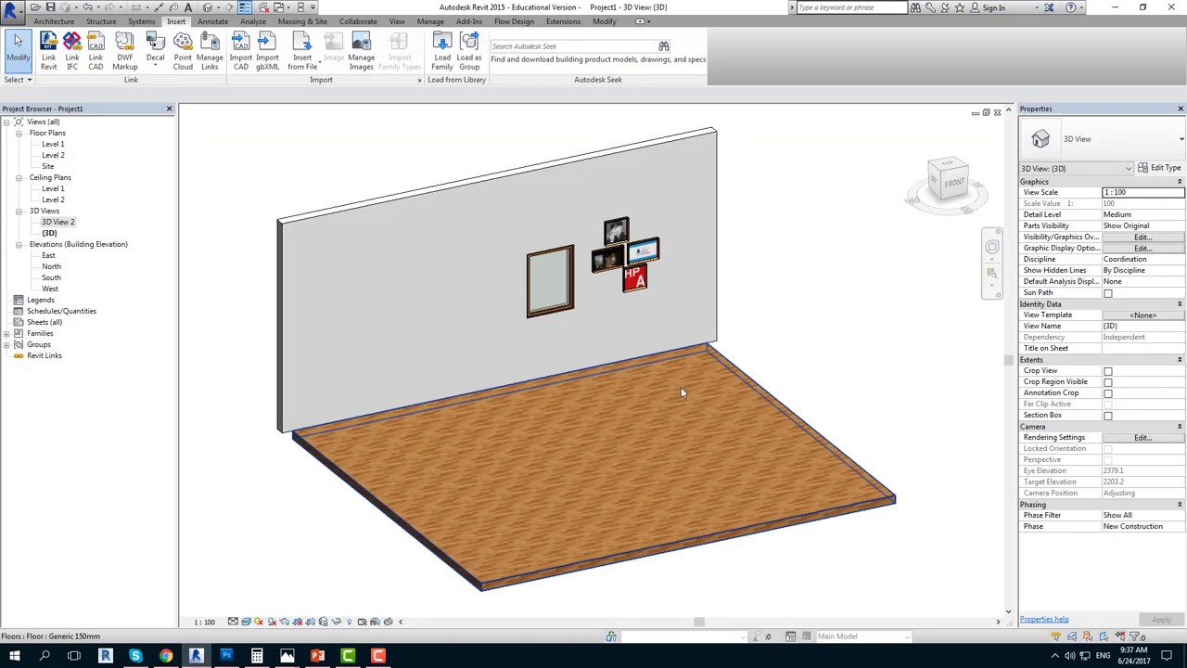
scroll(611, 253, up, 2)
scroll(612, 253, up, 1)
scroll(612, 253, up, 2)
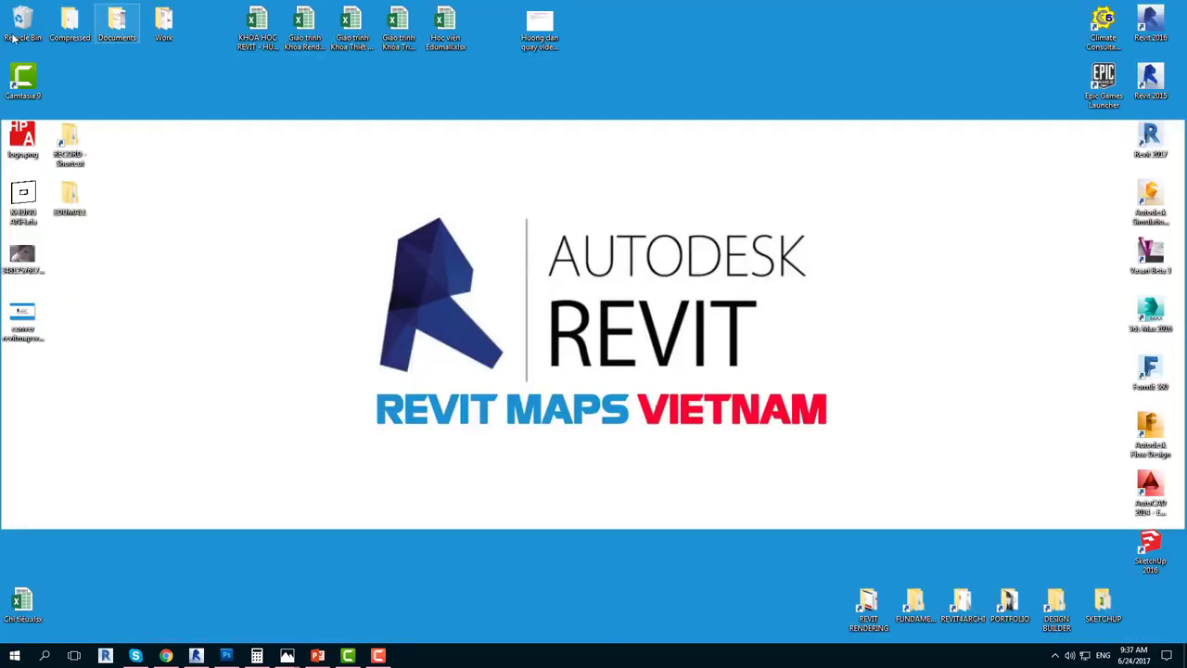
double_click(13, 37)
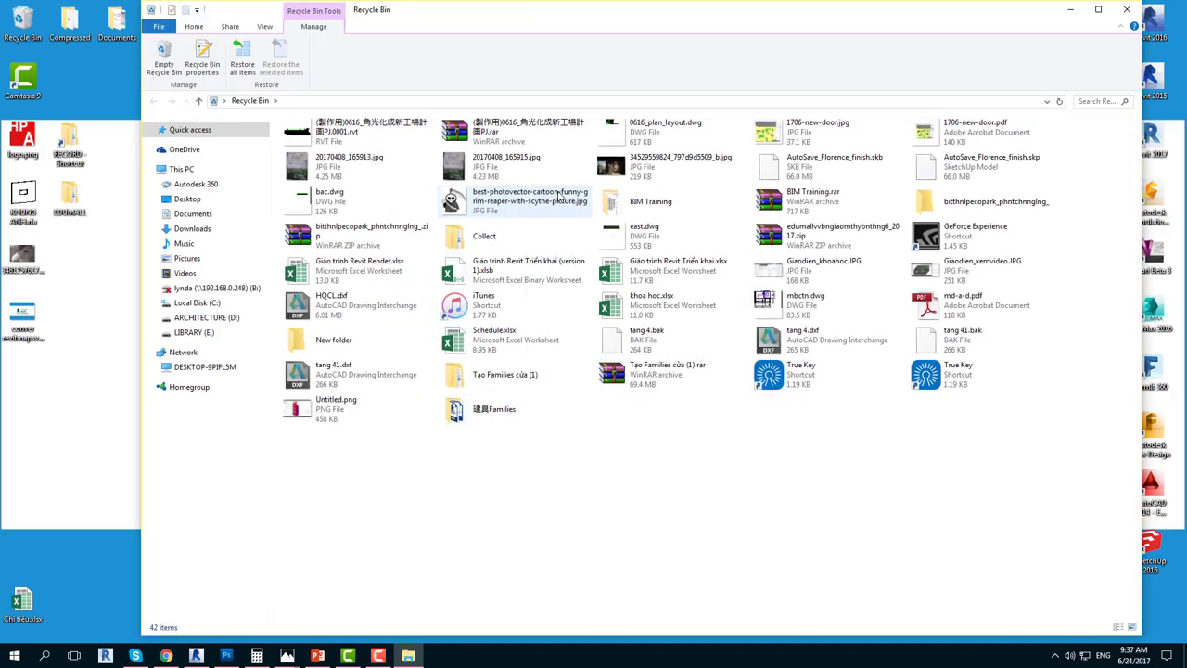
click(661, 177)
right_click(661, 176)
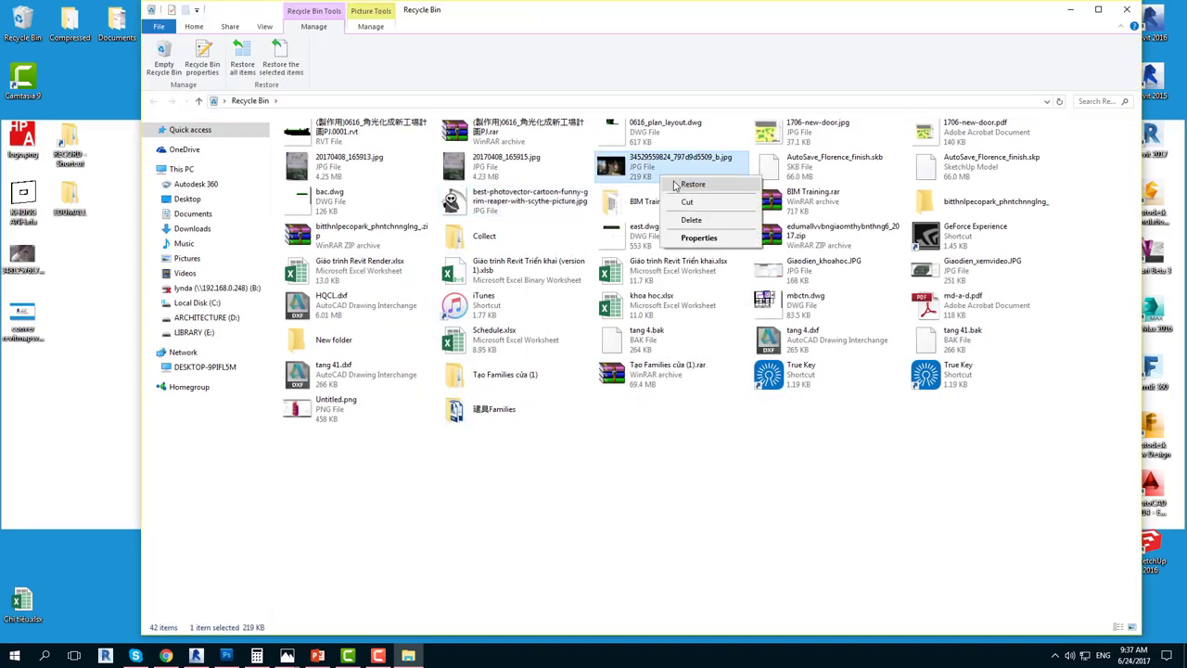
click(688, 184)
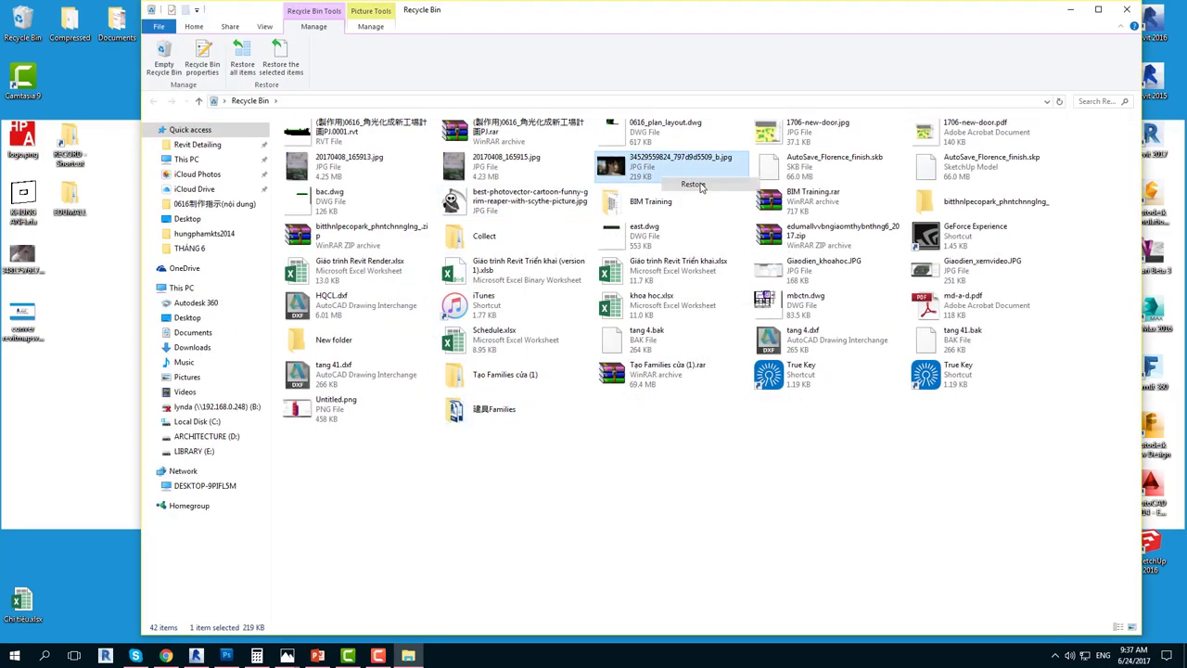
click(1126, 9)
click(205, 655)
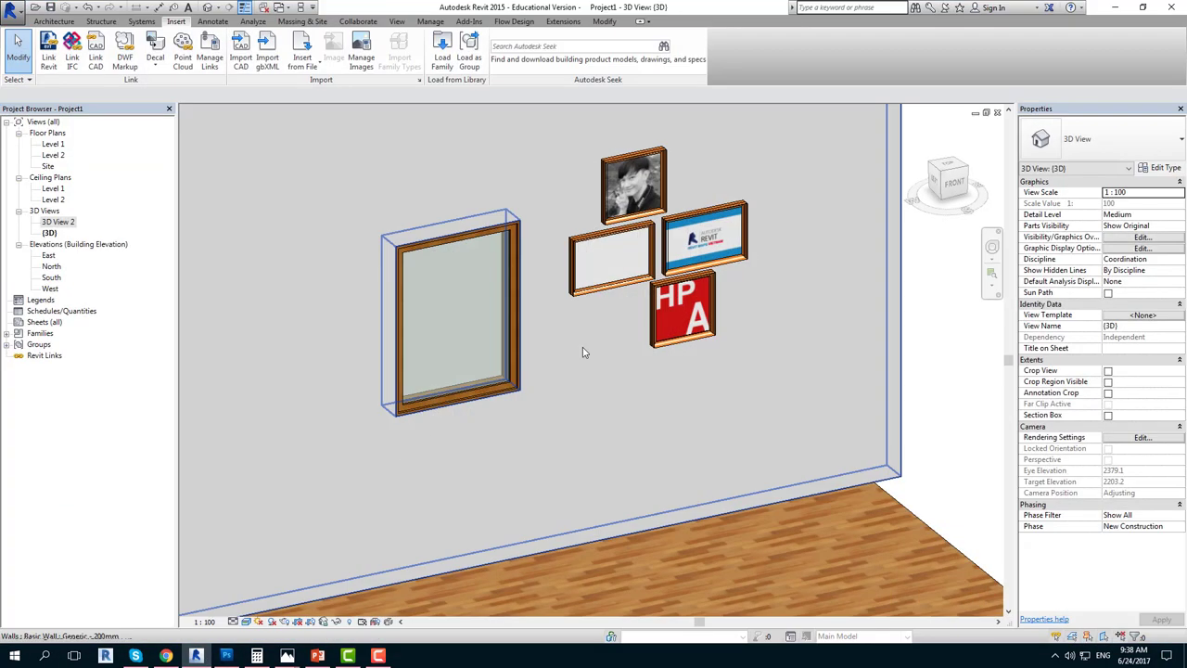
Step: Re-browse the Girl1 decal's source image in Decal Types and confirm with OK
click(156, 72)
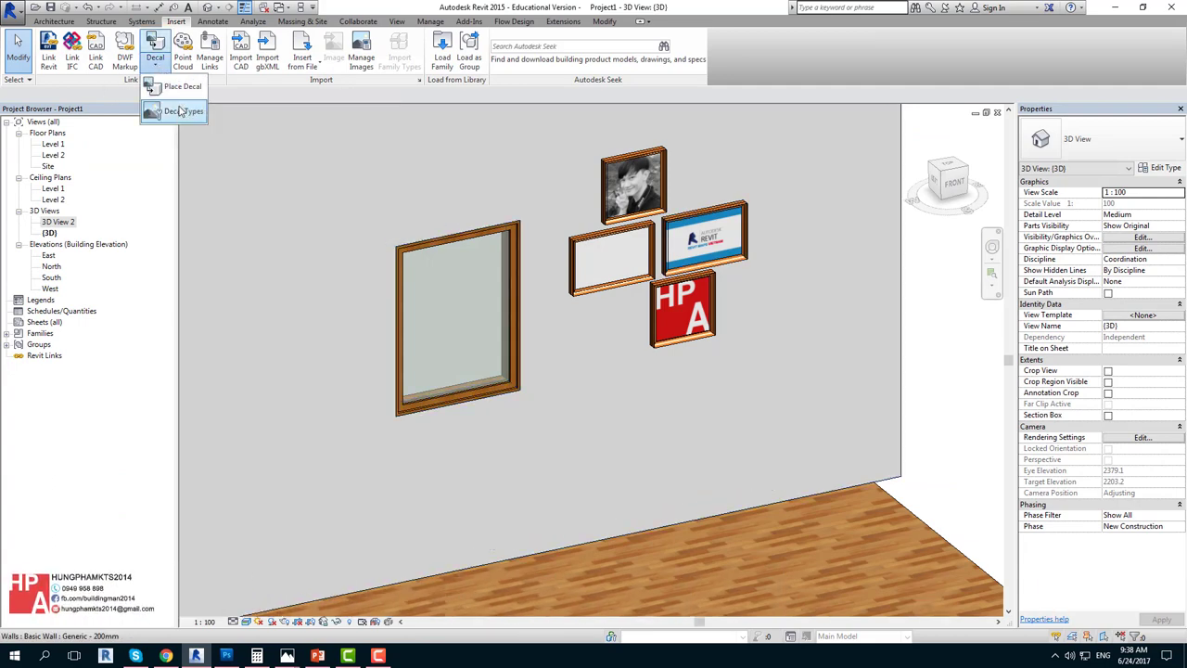
click(176, 111)
click(454, 210)
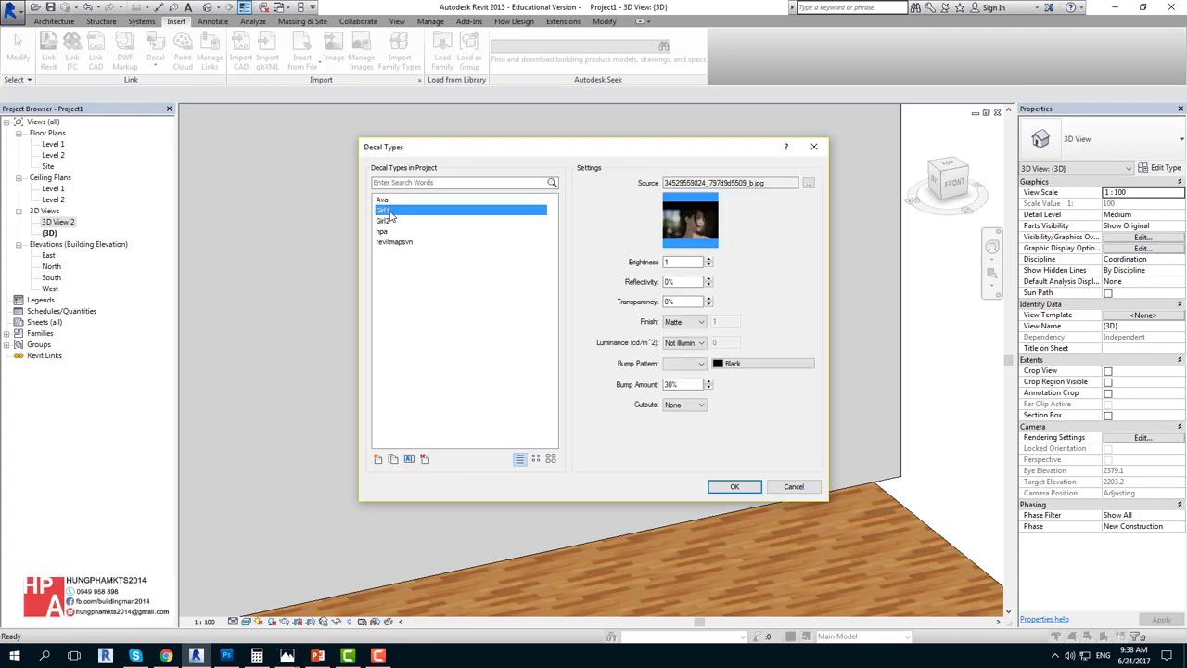
click(807, 183)
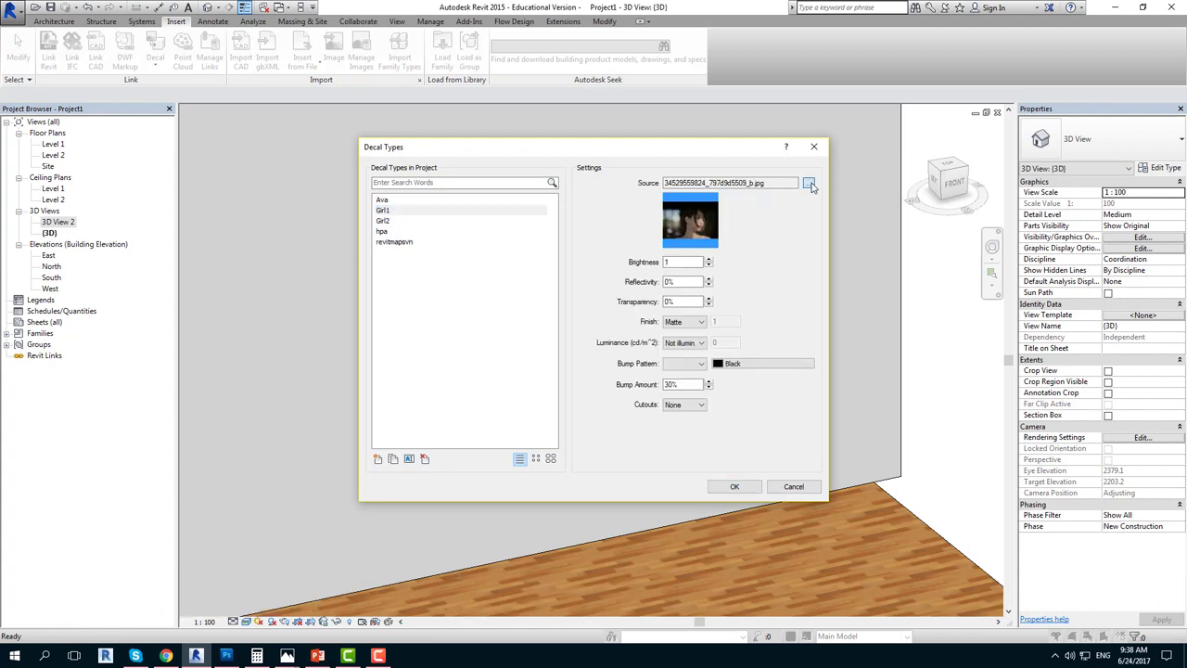
key(Escape)
click(734, 488)
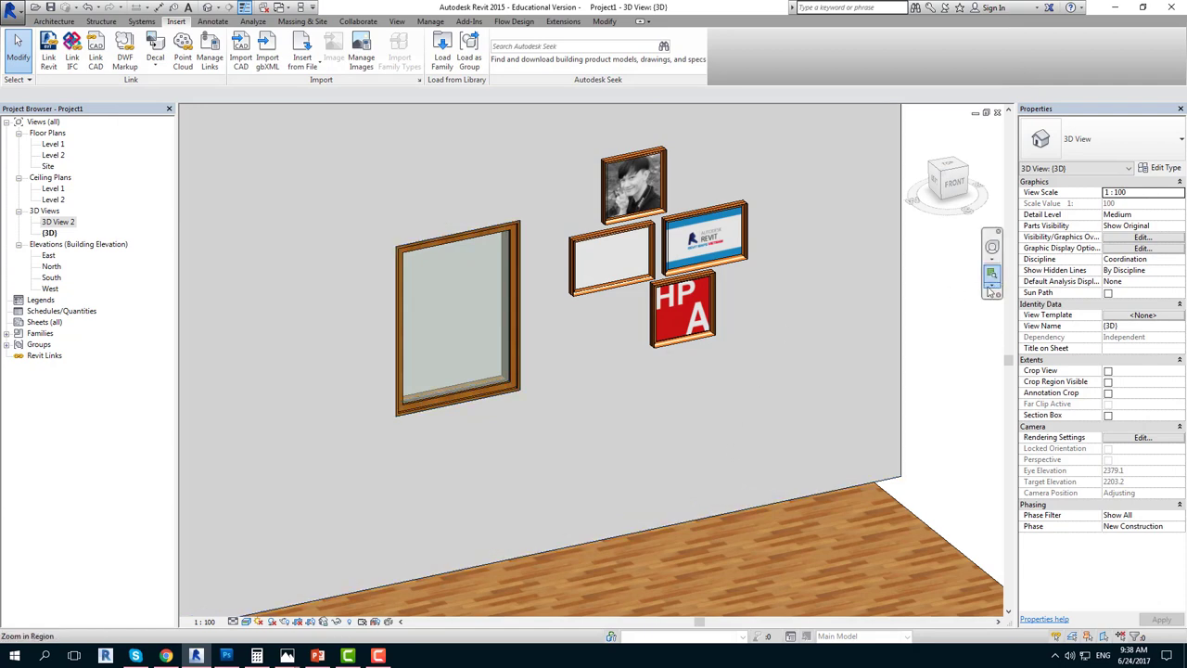
Step: Check the Girl1 decal in its frame, then switch to the PowerPoint lesson summary slide
click(614, 268)
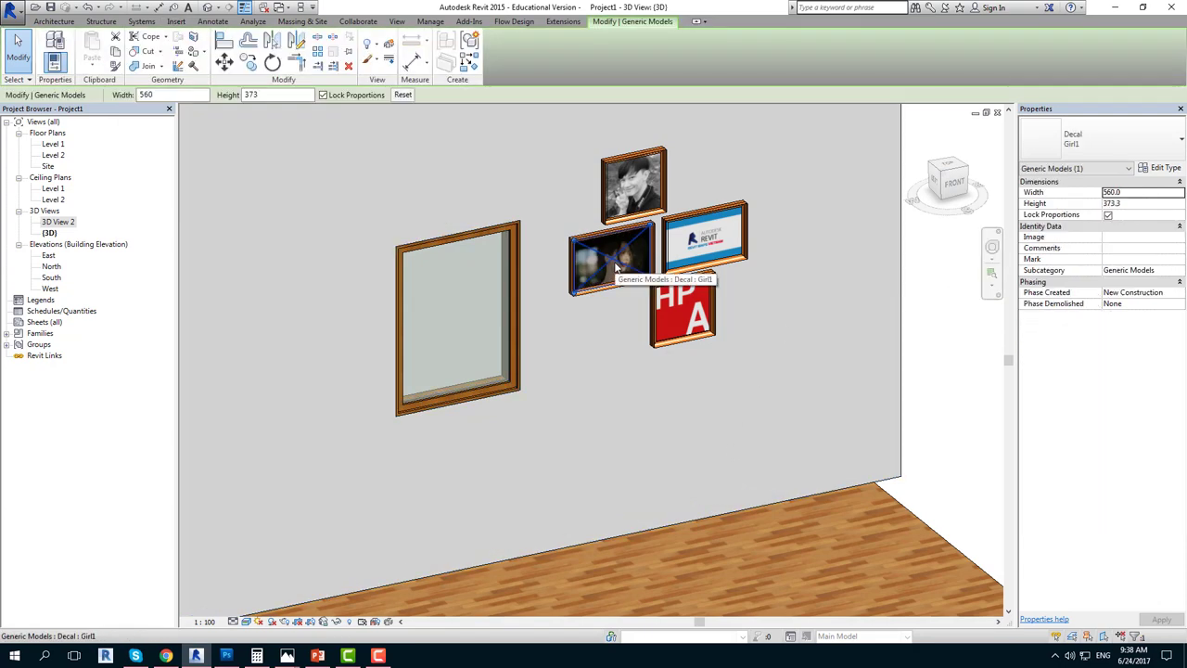
click(932, 336)
scroll(633, 249, up, 2)
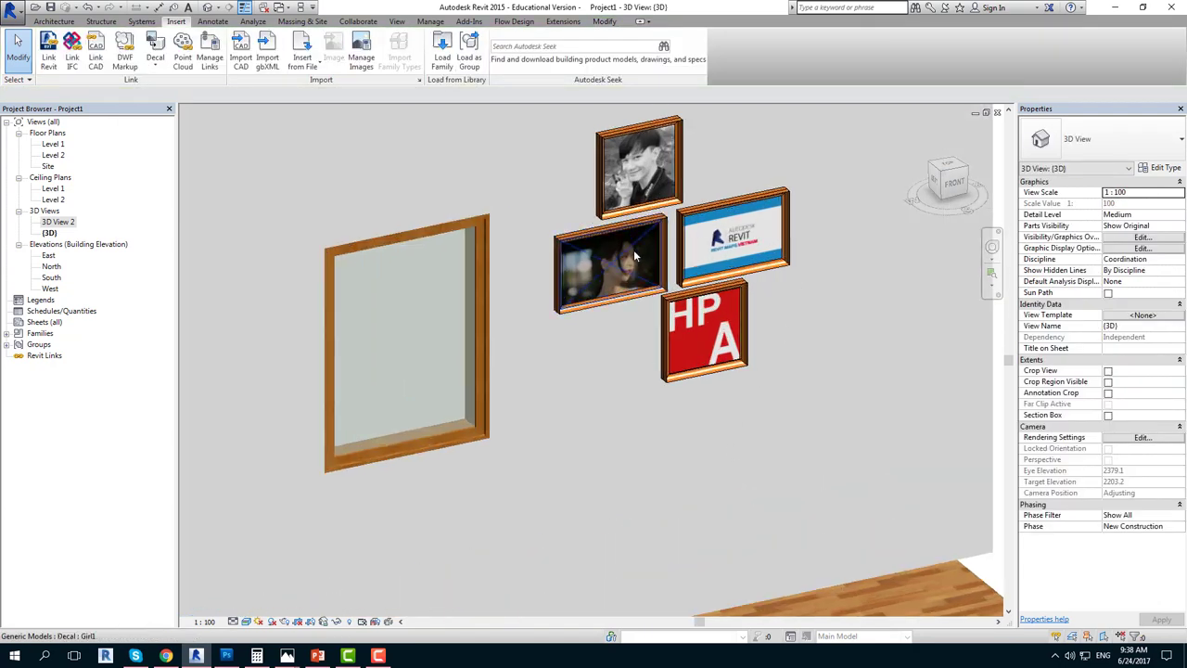
scroll(644, 334, up, 2)
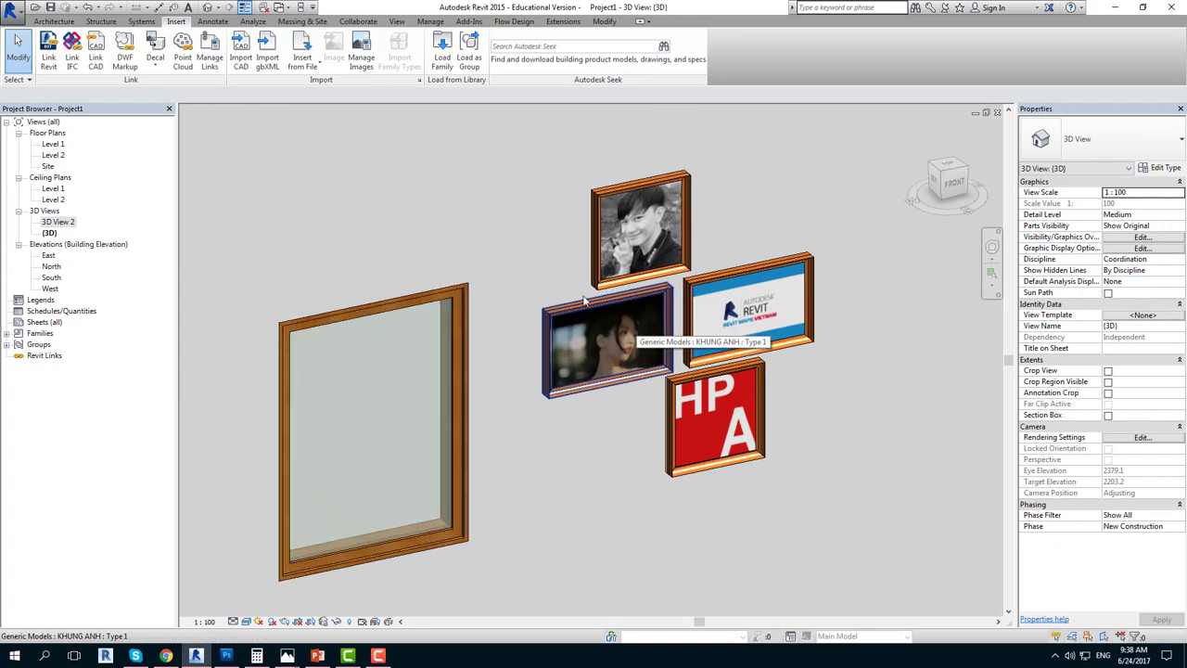
click(159, 64)
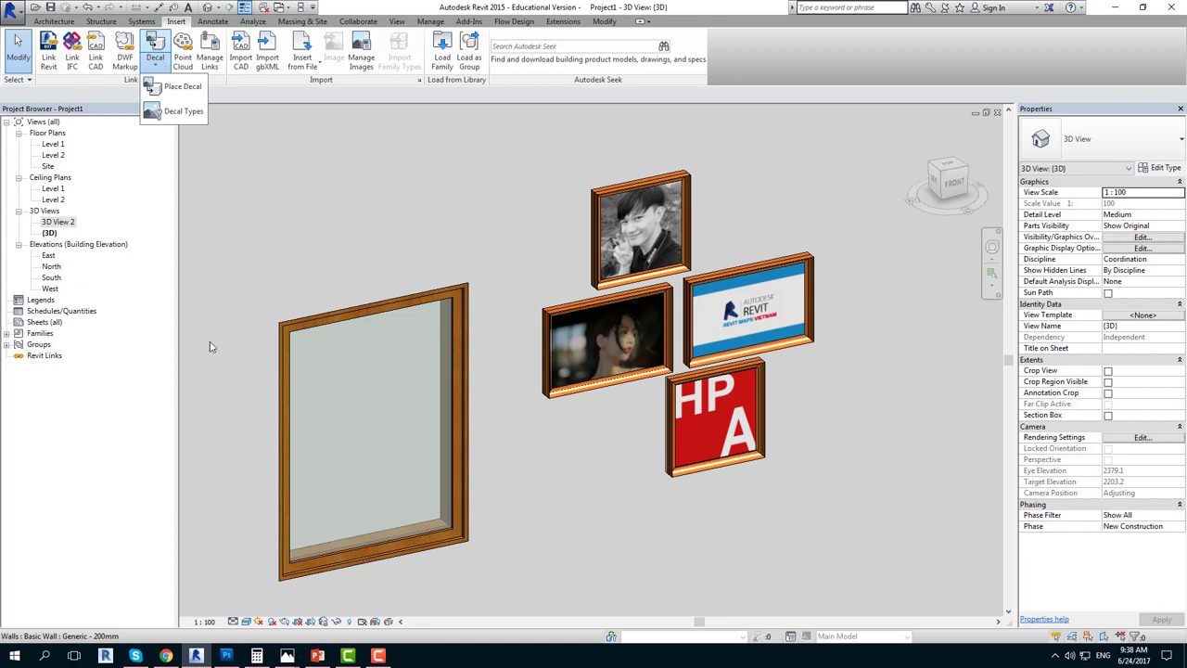
click(315, 654)
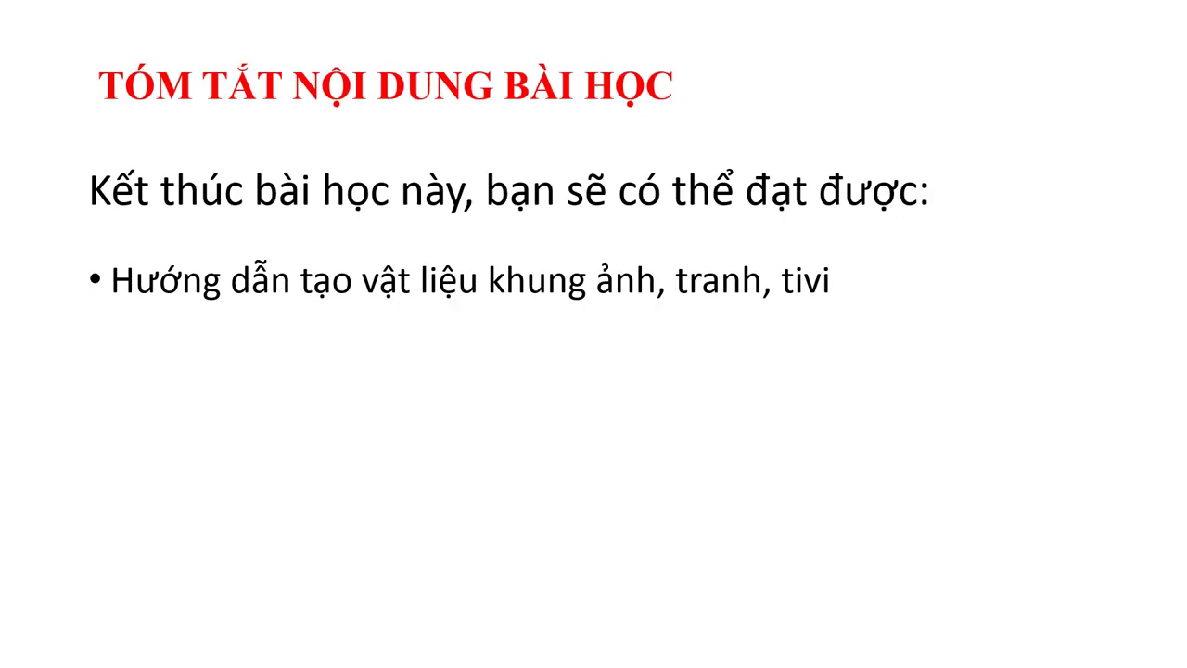